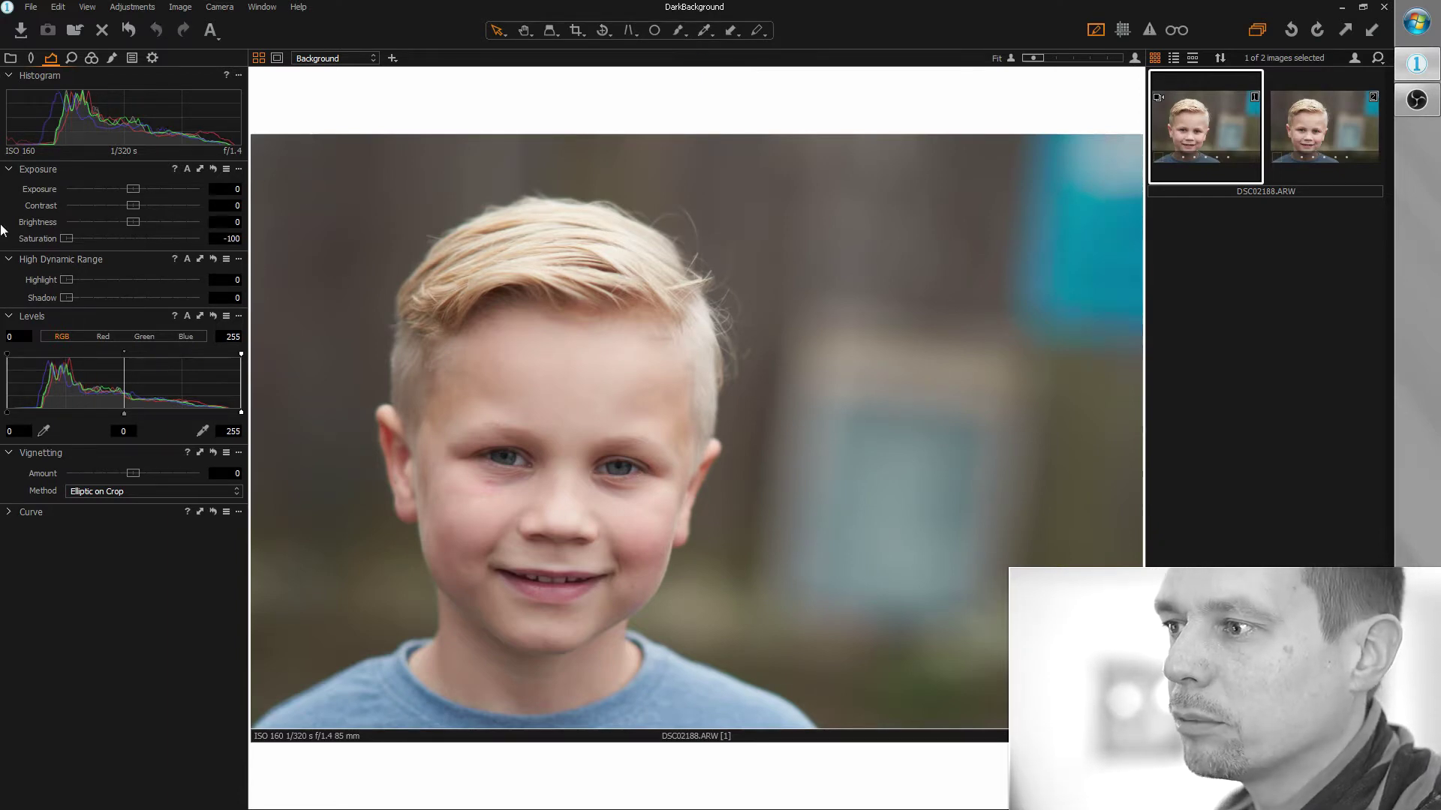
Step: Set Saturation to -100 and crop the portrait tightly around the boy's face
drag(132, 238, 66, 237)
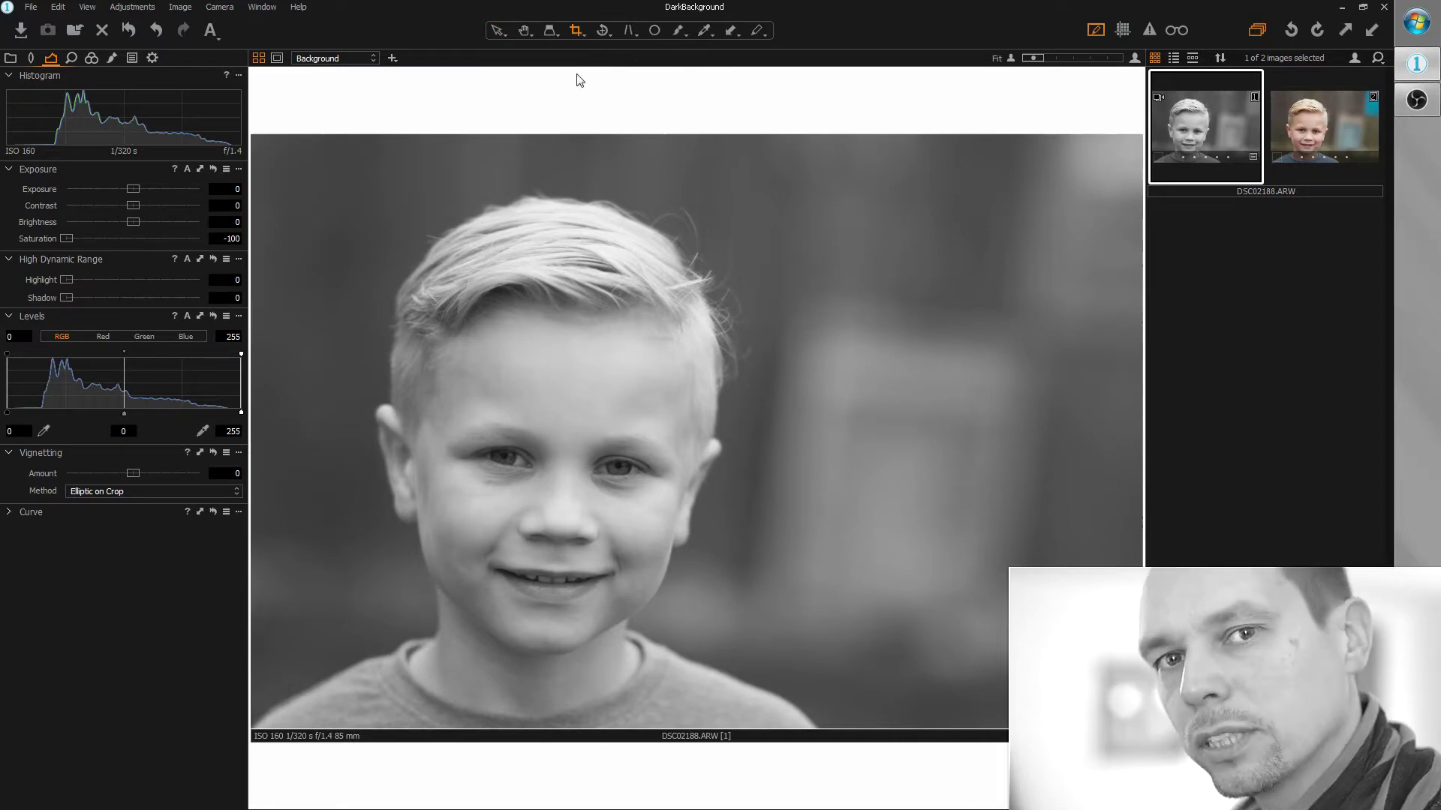
drag(264, 145, 373, 281)
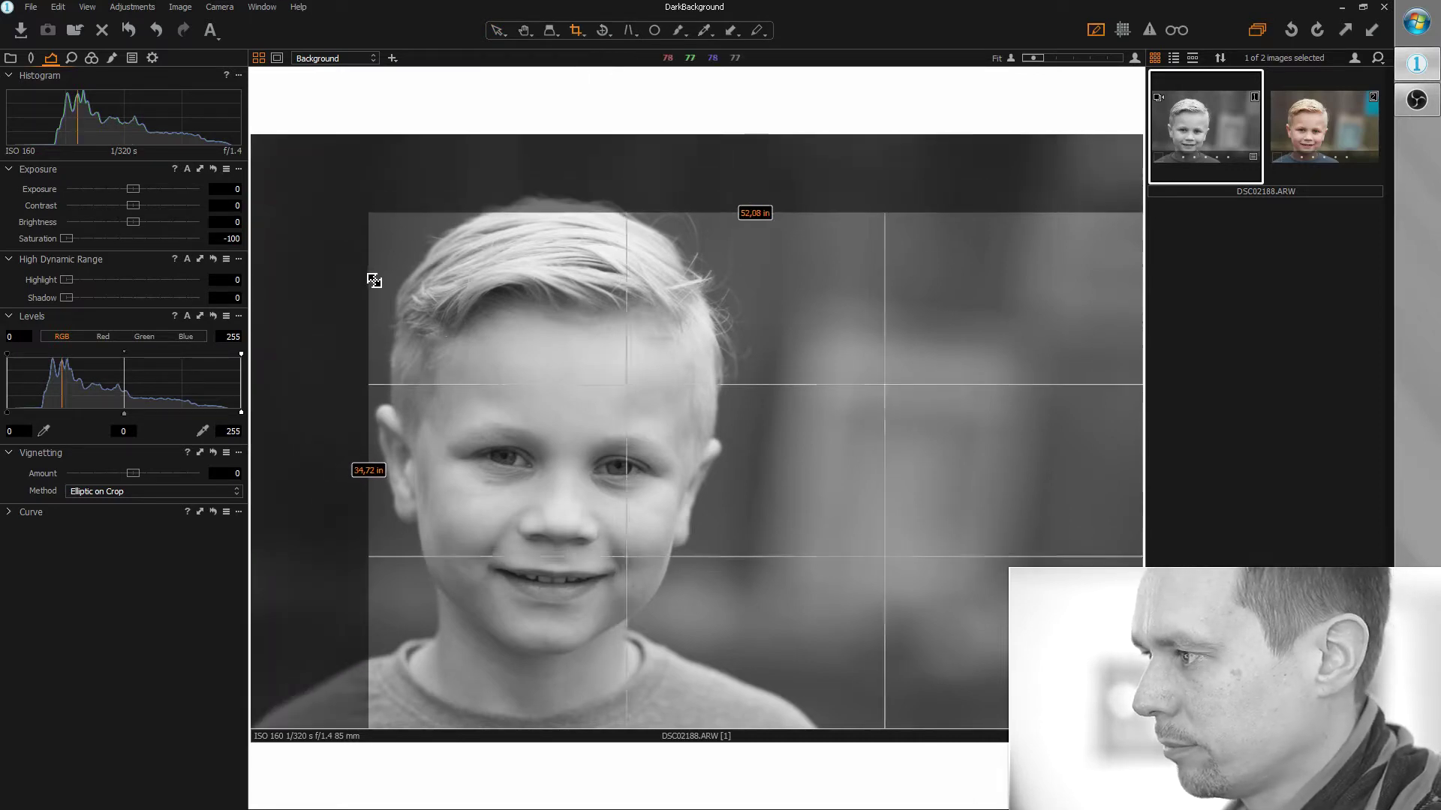
drag(1143, 729, 1059, 673)
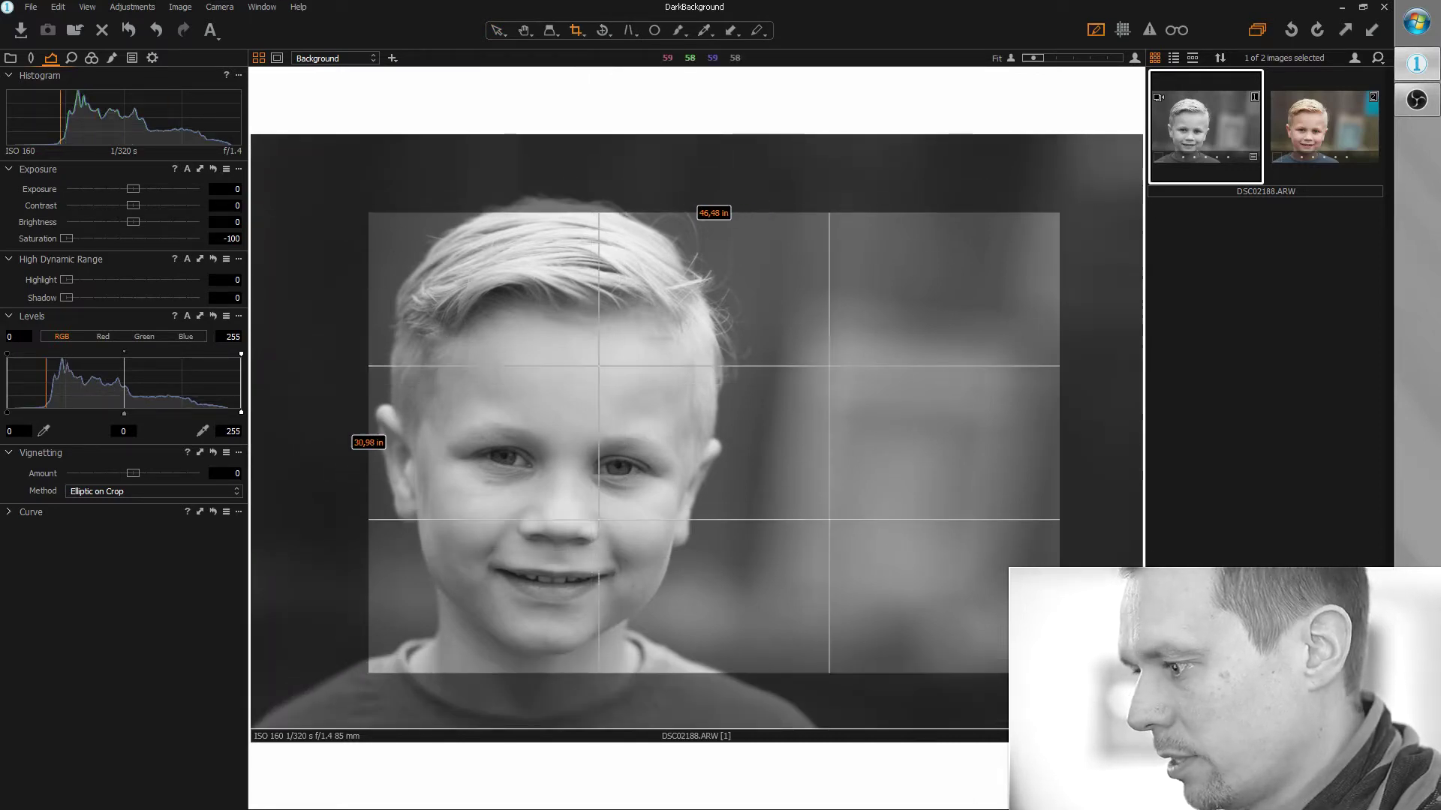
drag(380, 218, 399, 248)
drag(713, 379, 644, 397)
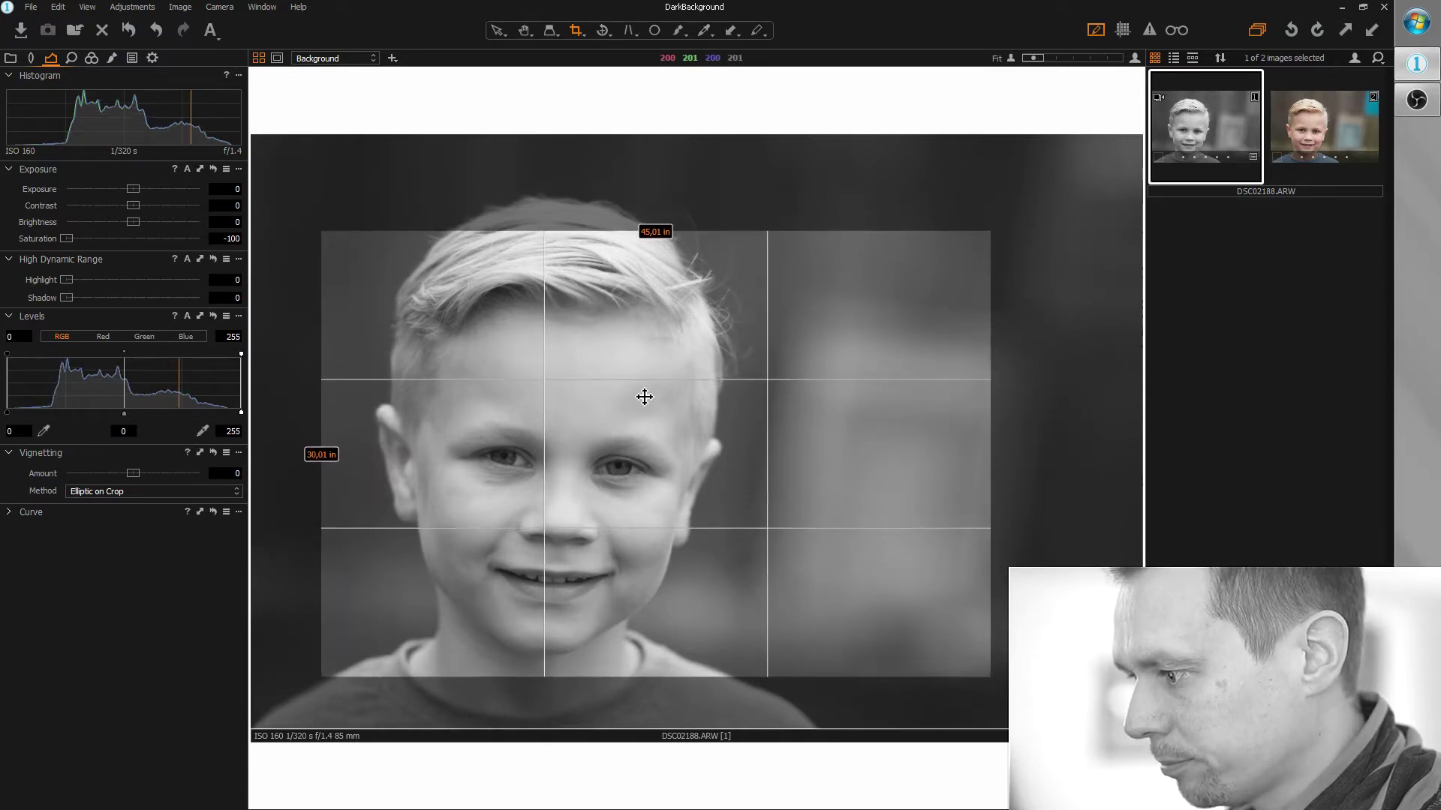
click(495, 30)
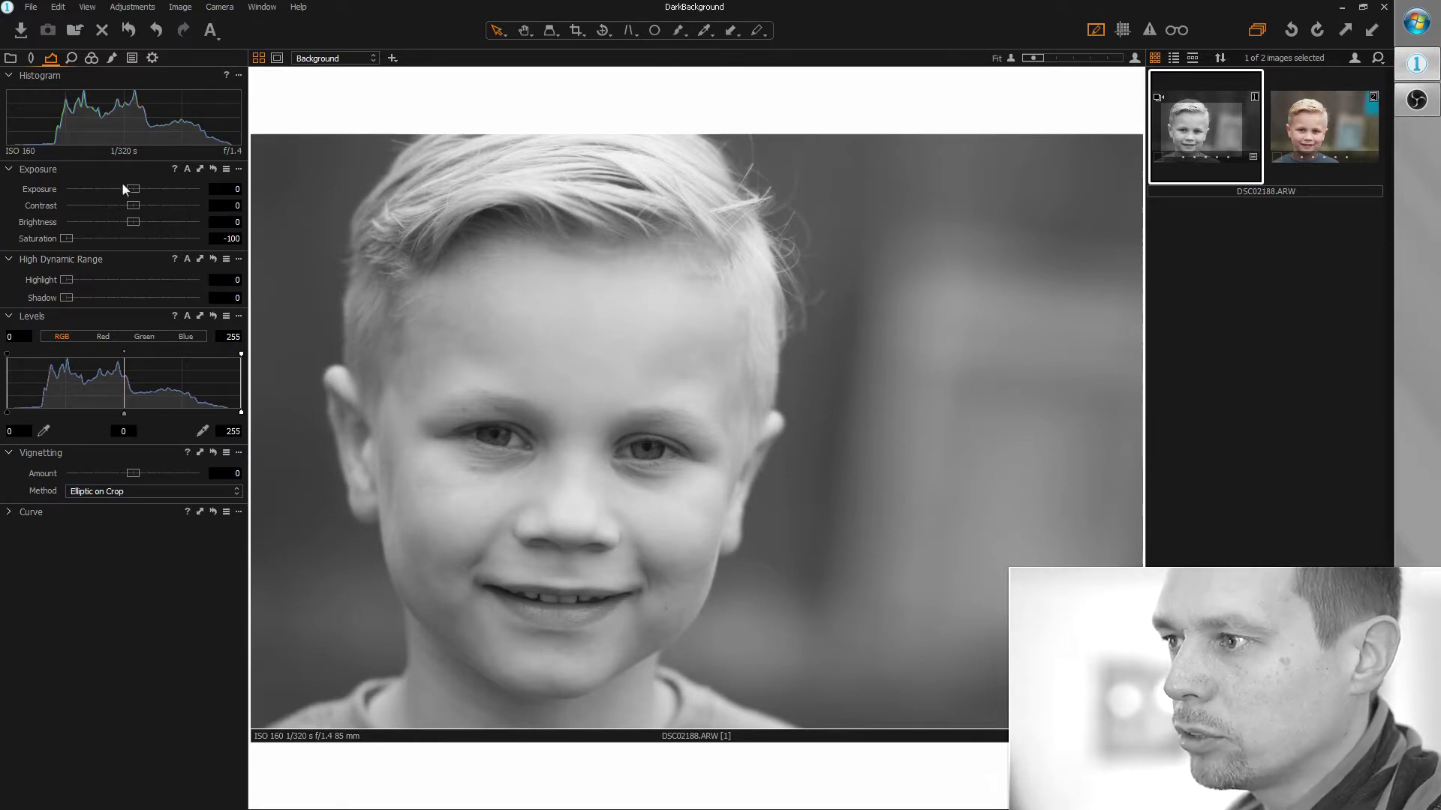
Step: Raise Exposure to 1.3, set Highlight recovery to 41, and start lowering the Levels white point
drag(132, 189, 154, 191)
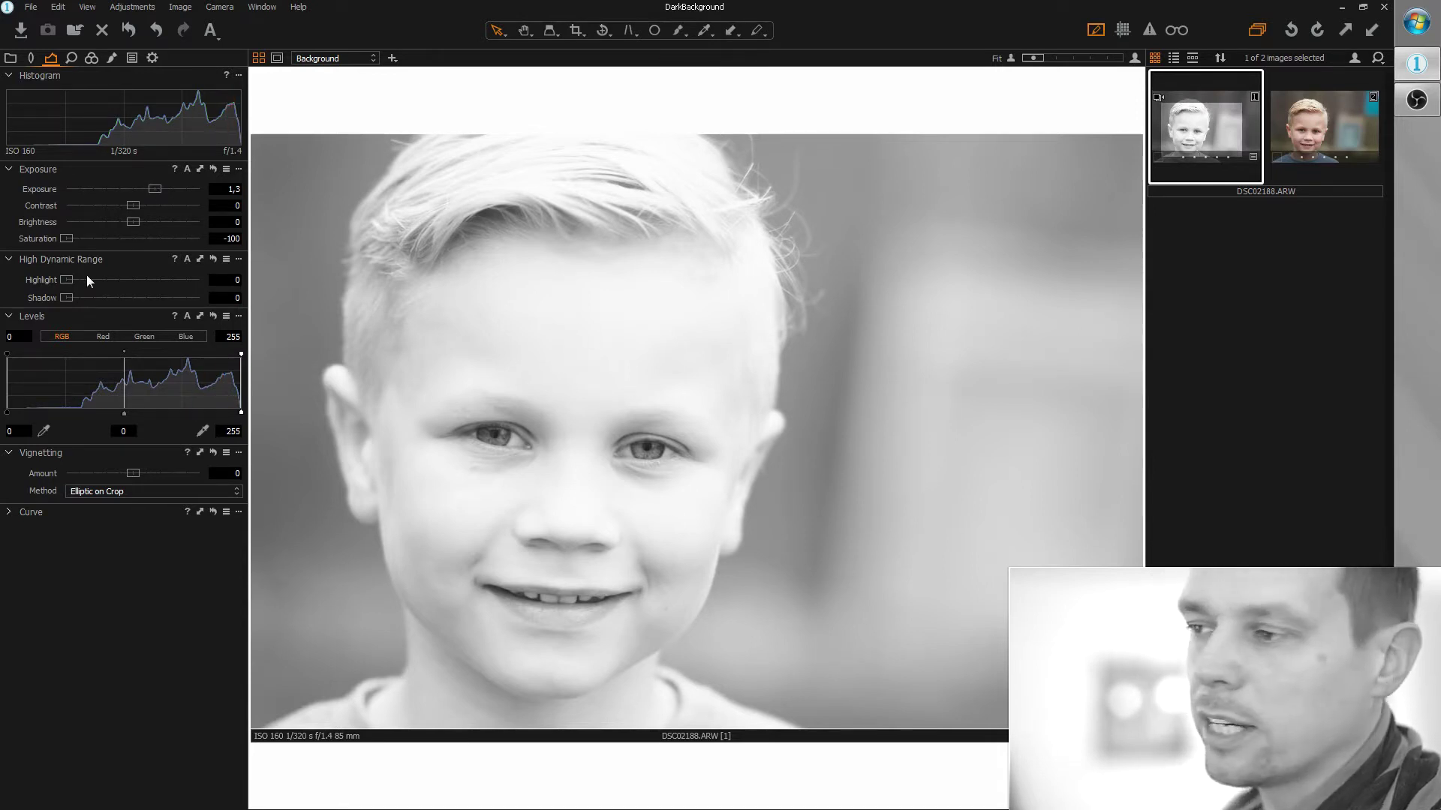
drag(69, 279, 123, 281)
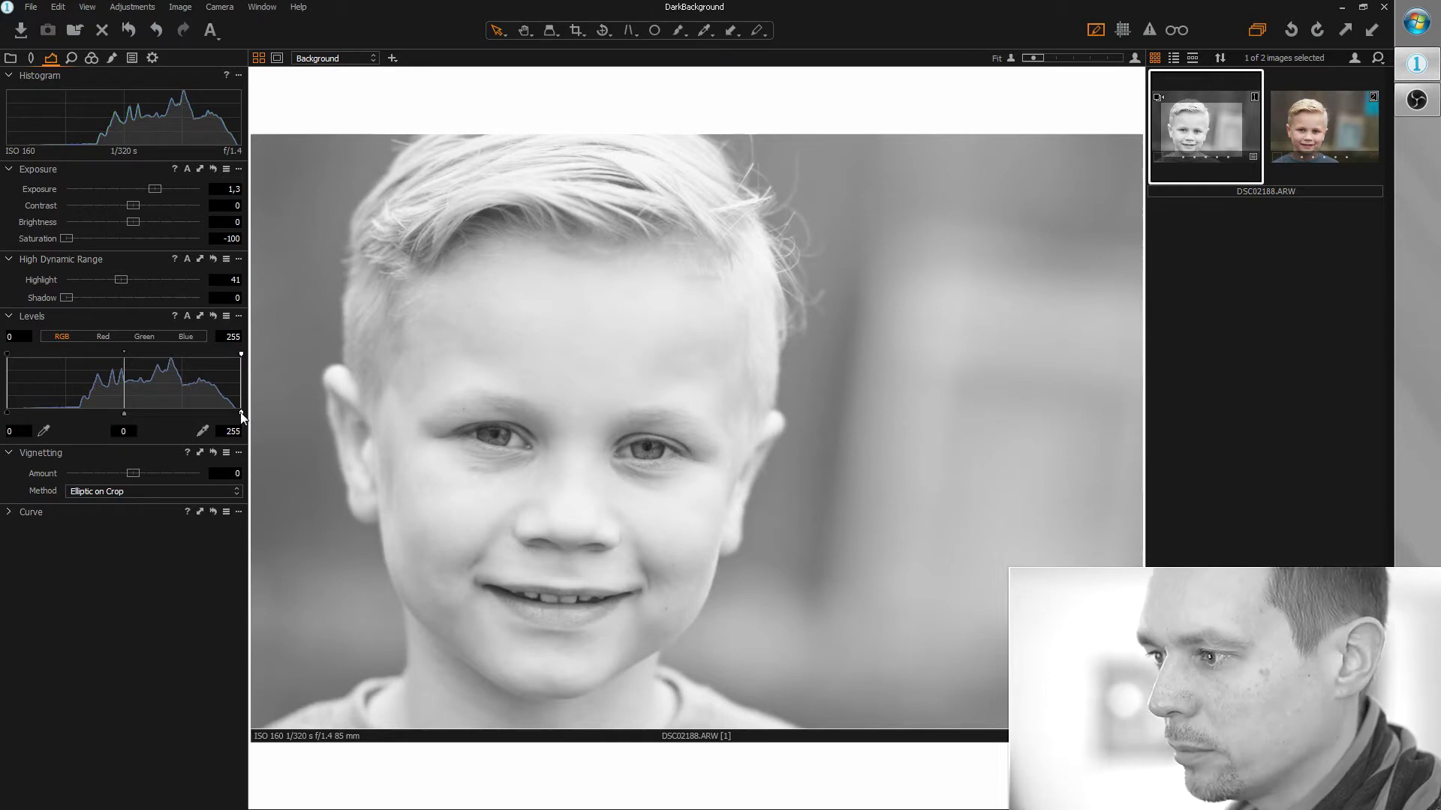
drag(241, 413, 232, 414)
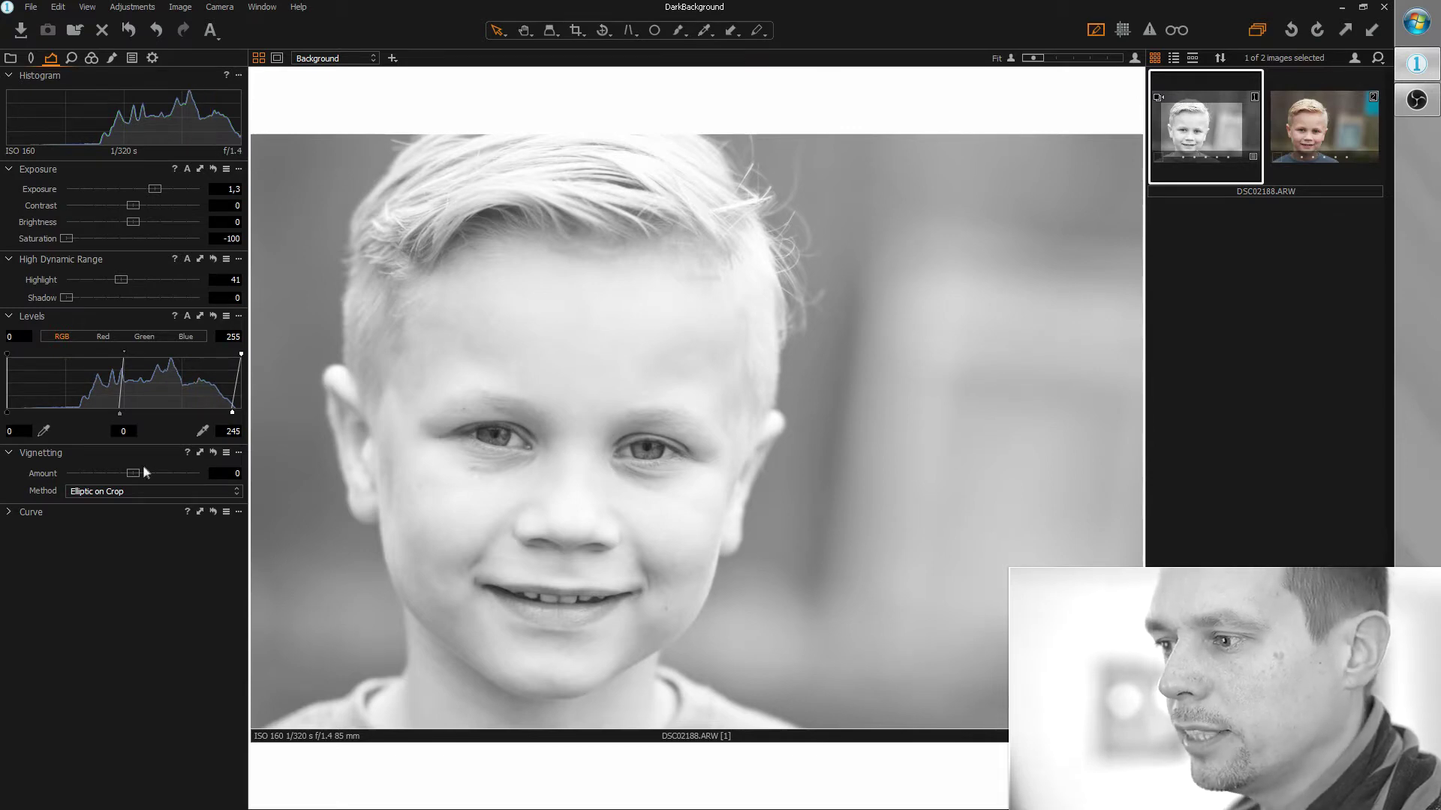
Step: Apply a -1.3 Vignetting Amount to darken the photo's edges
drag(133, 473, 110, 473)
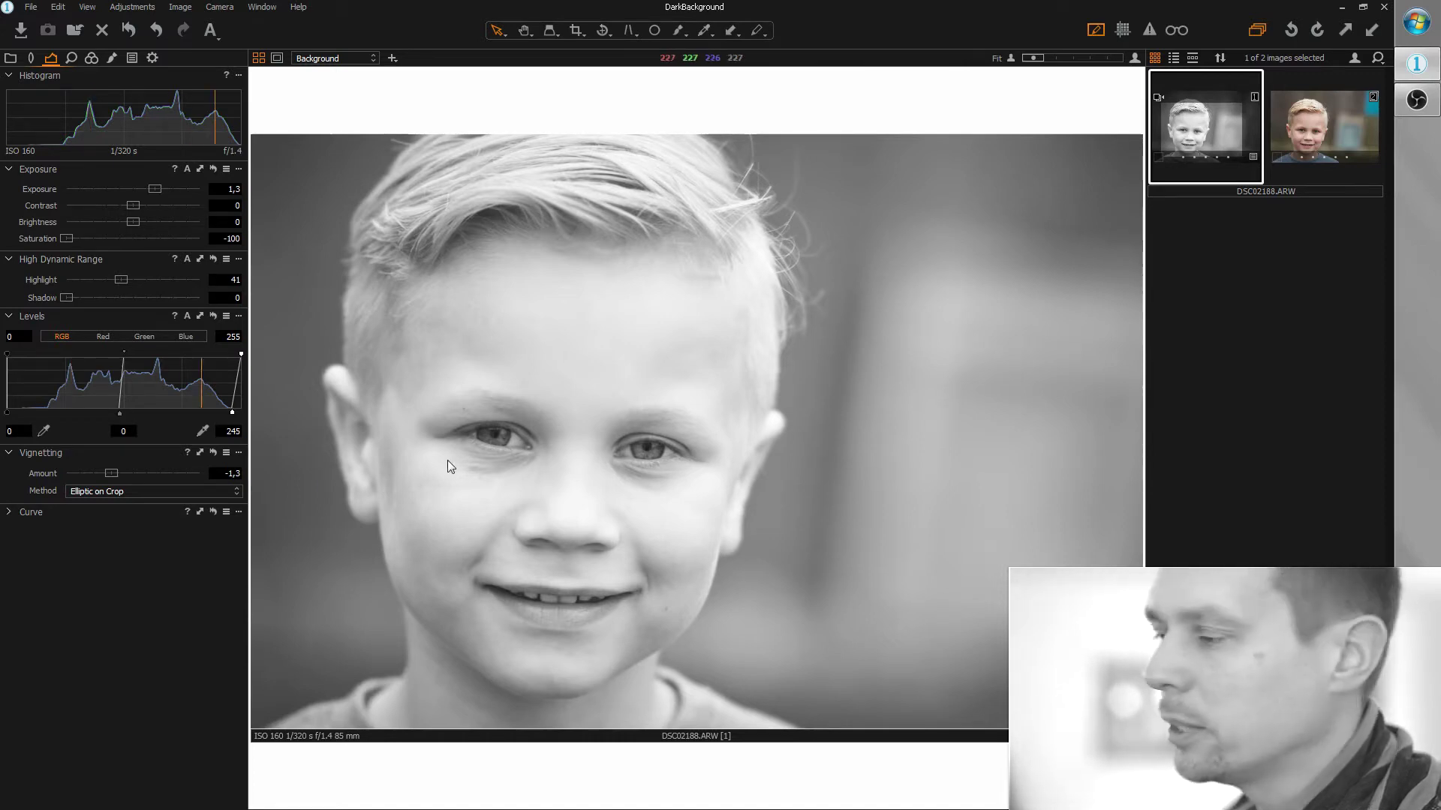
Step: Zoom to 200% on the eye and set Clarity Structure to 71 in Details
double_click(631, 446)
scroll(675, 435, up, 1)
scroll(861, 438, down, 1)
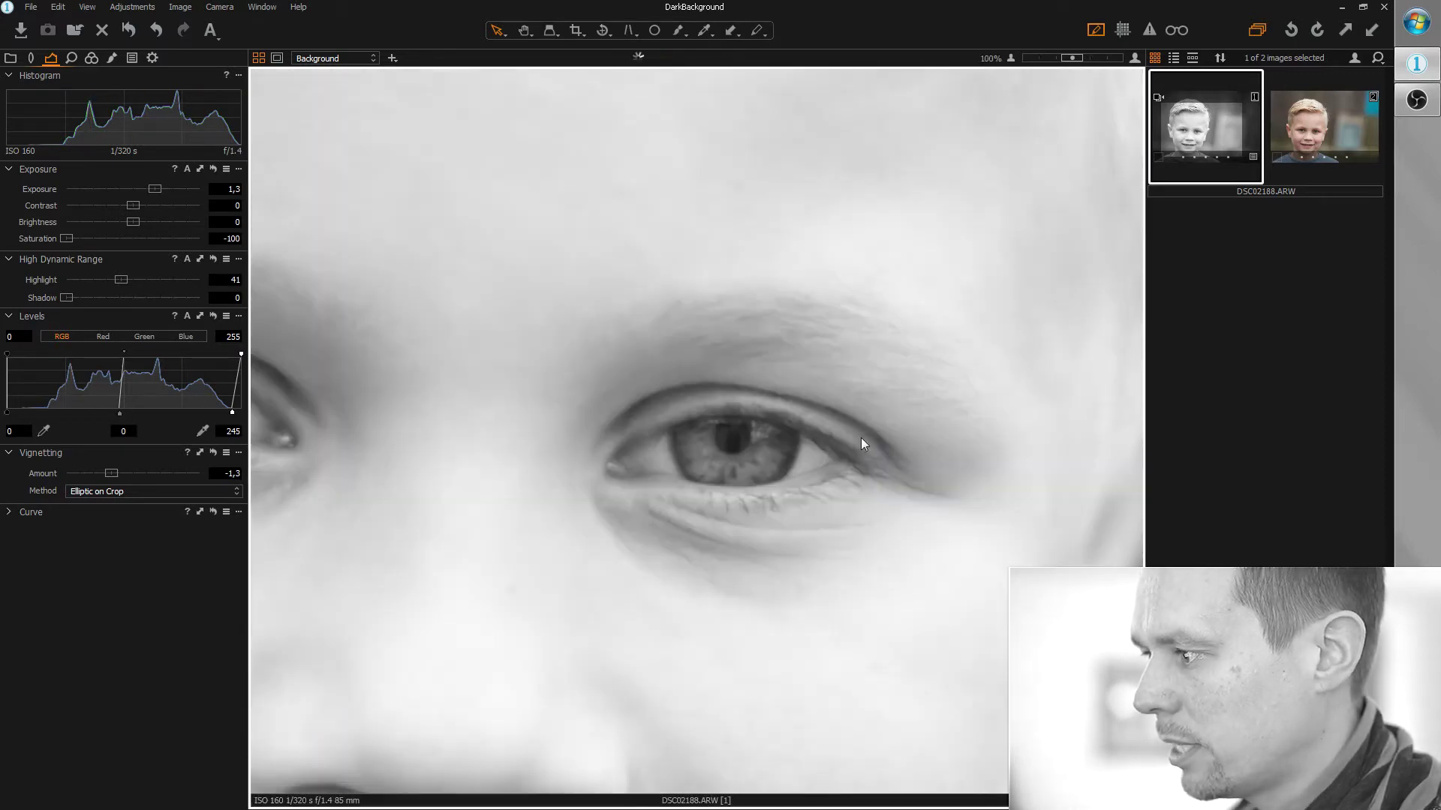
scroll(826, 450, up, 2)
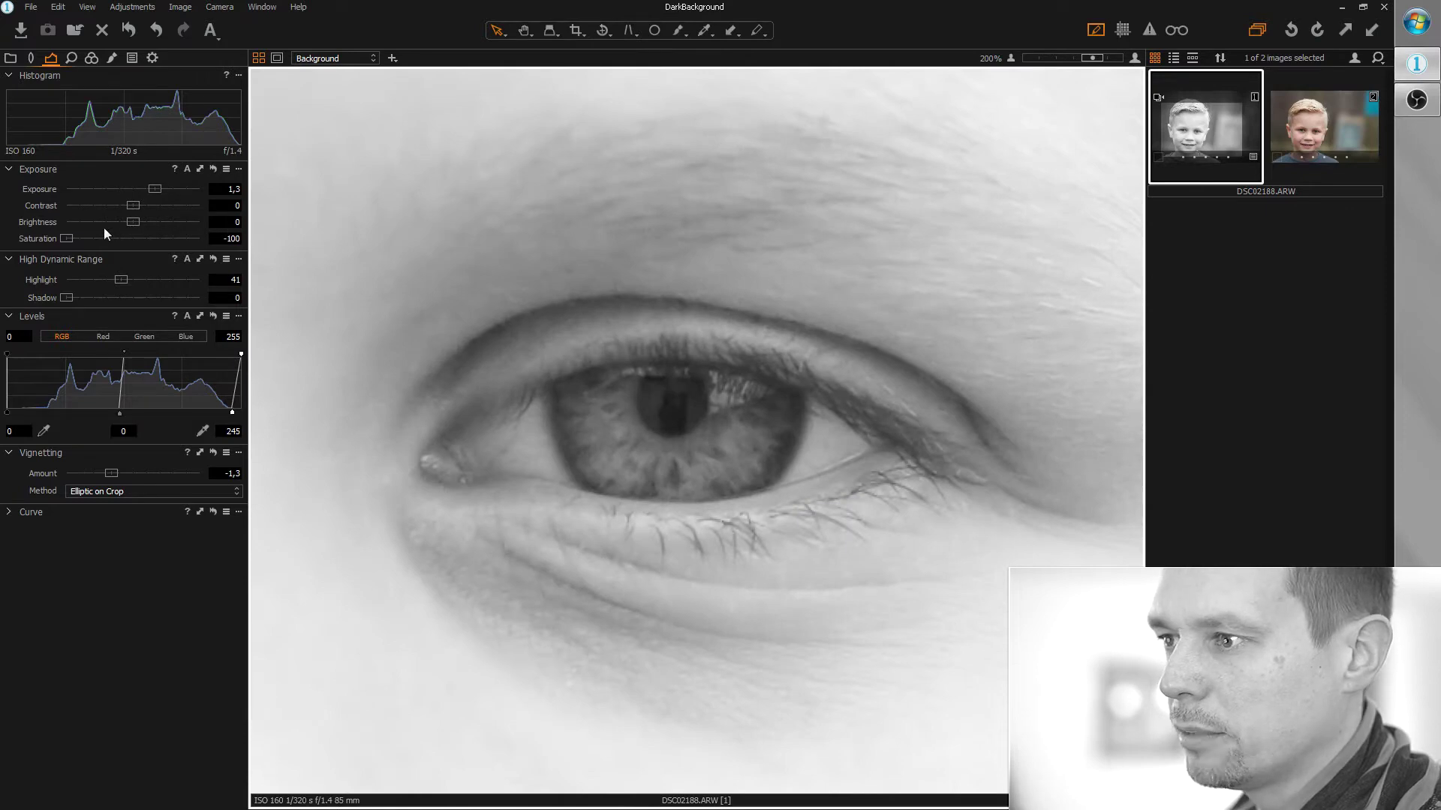
click(71, 58)
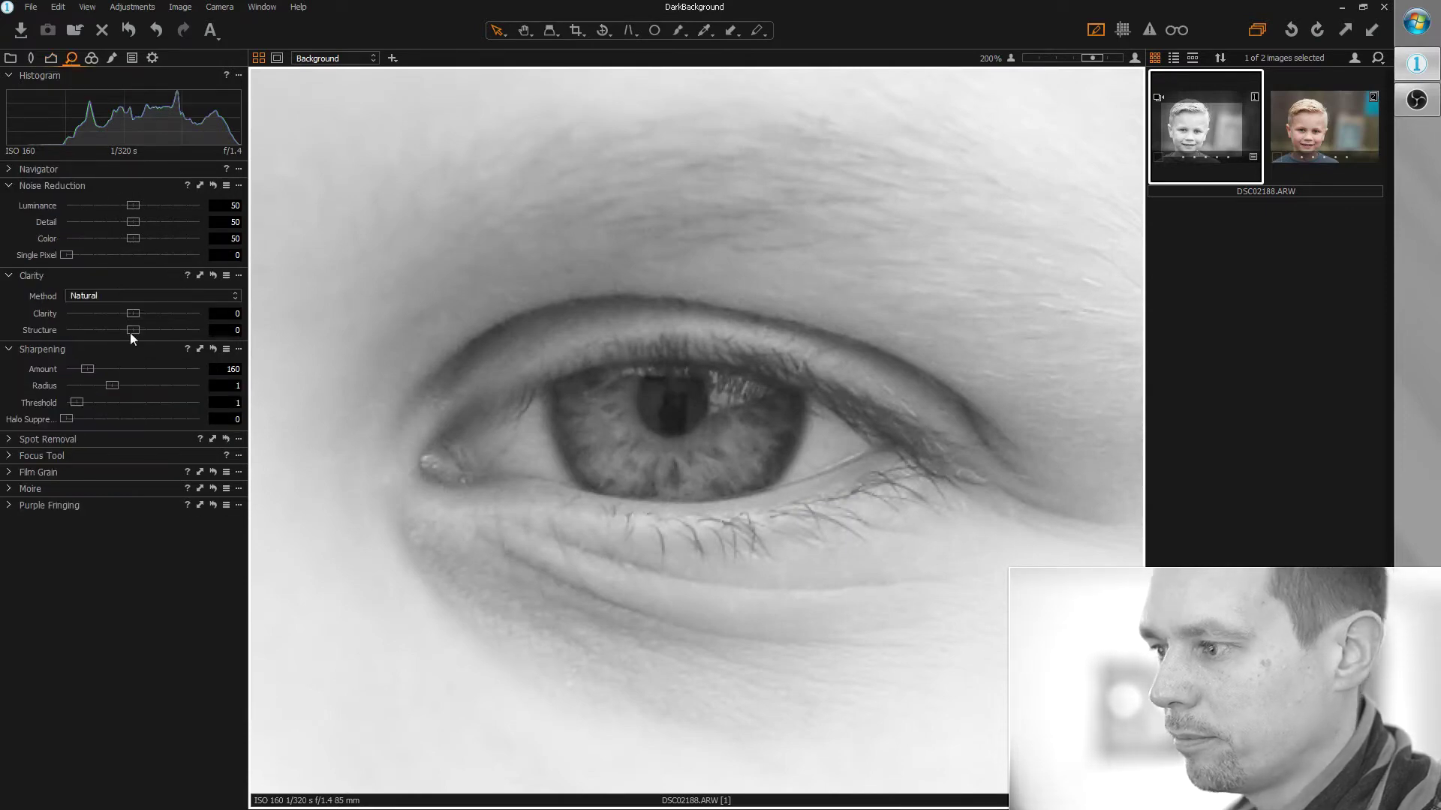
drag(132, 332, 169, 331)
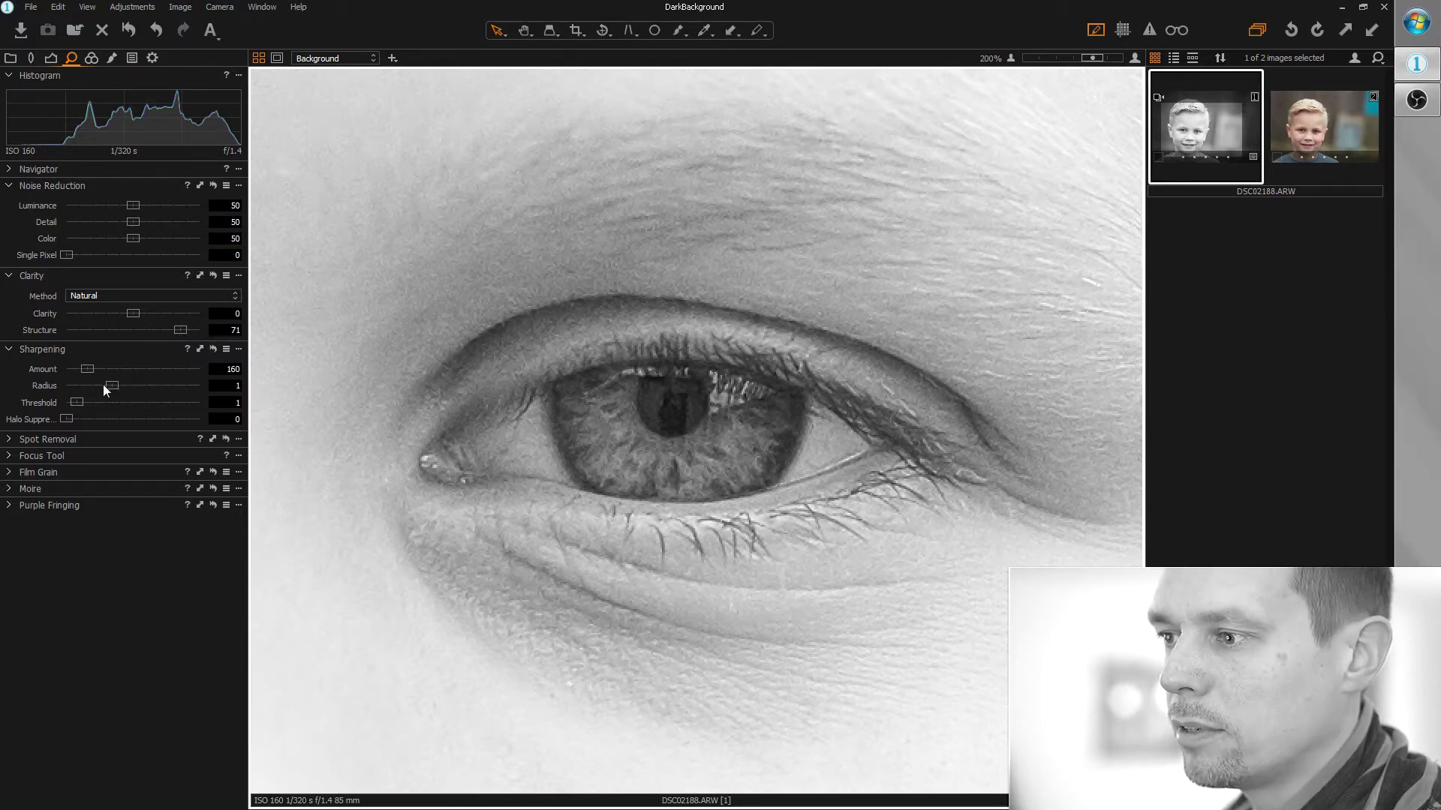
Step: Set Sharpening Amount 1000, Radius 0.6, and Luminance noise reduction 100, viewing at Fit
drag(103, 385, 282, 374)
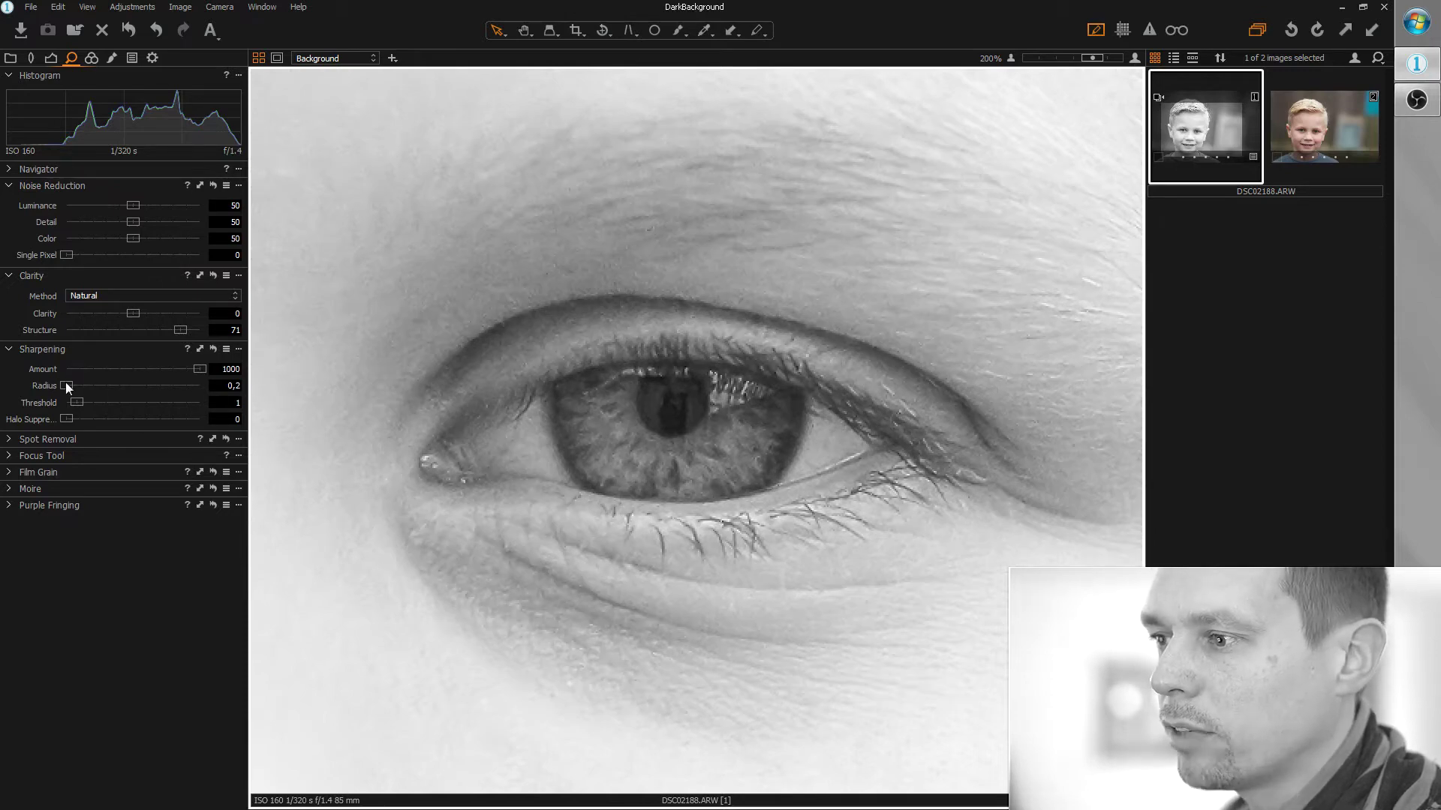
drag(66, 386, 79, 387)
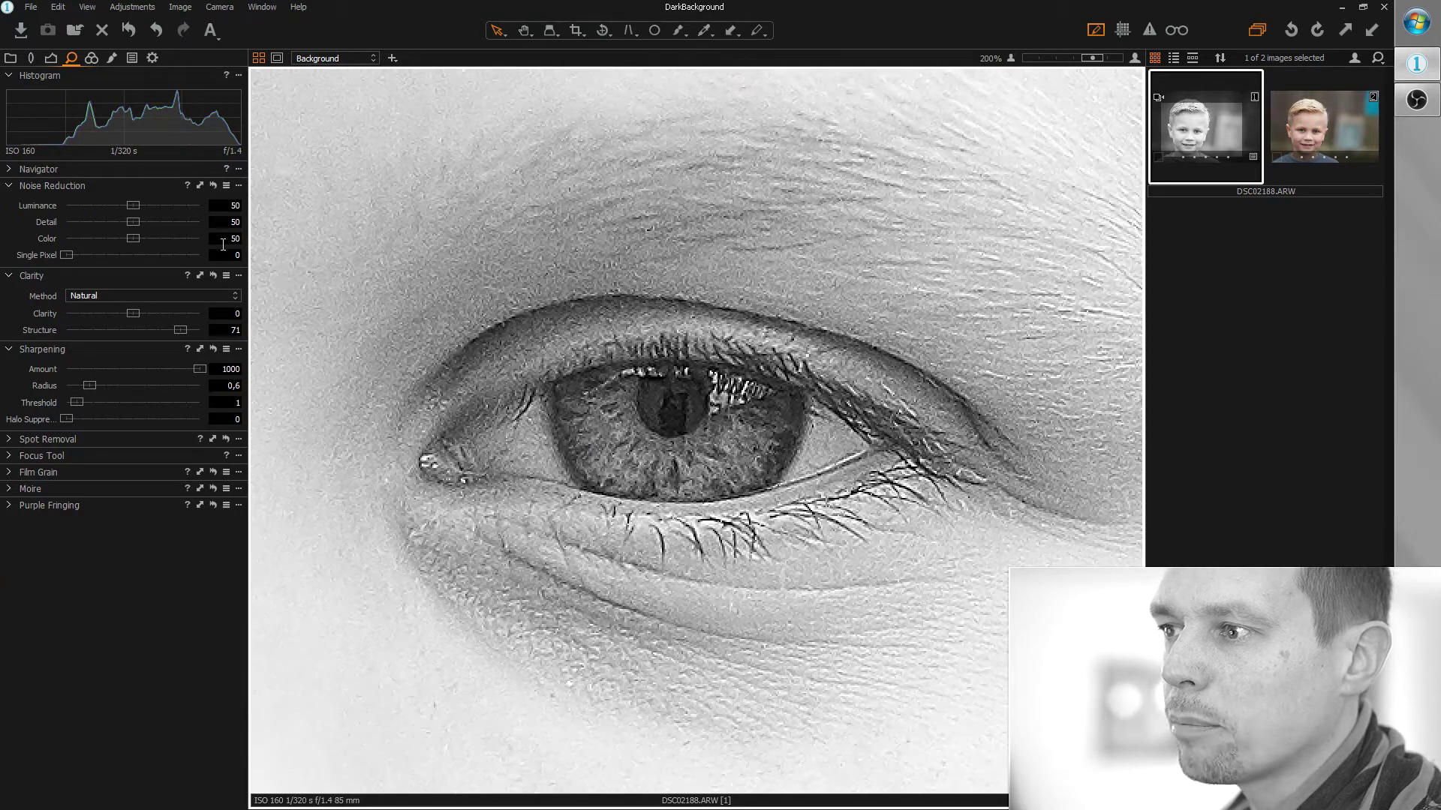
drag(135, 212, 218, 206)
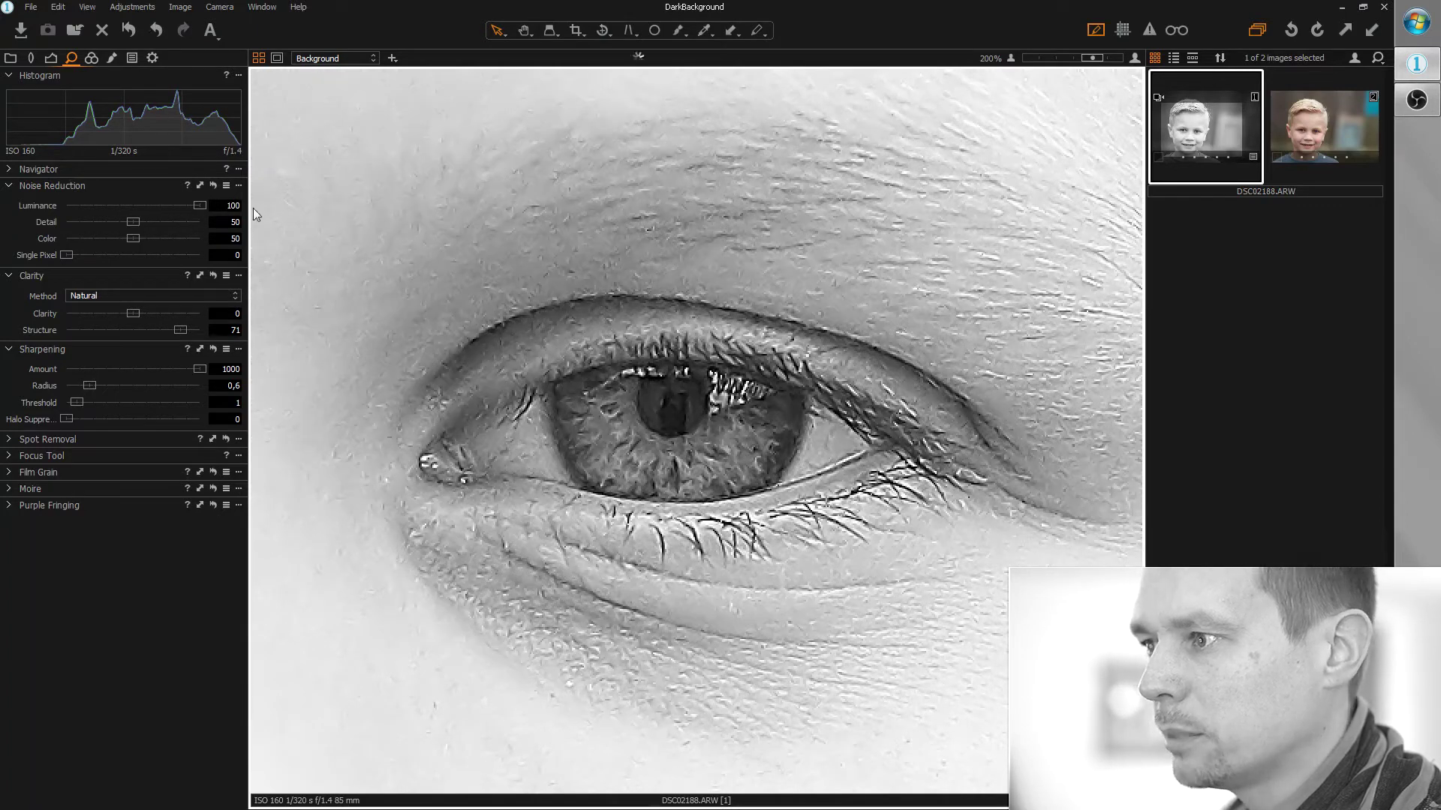
key(ctrl+0)
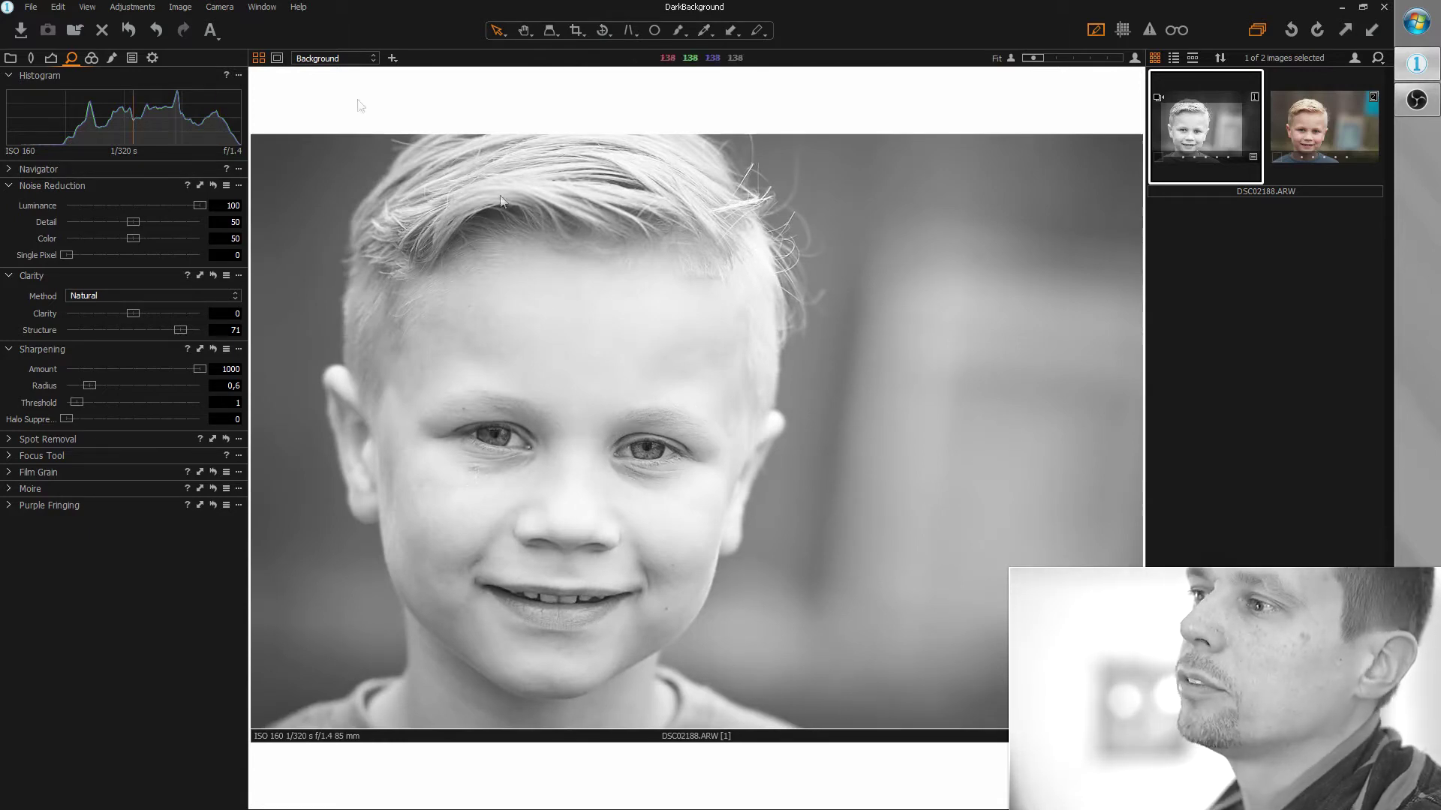
Step: Add Layer 1 in Local Adjustments with Exposure -4, Brightness -50 and Contrast 50
click(111, 57)
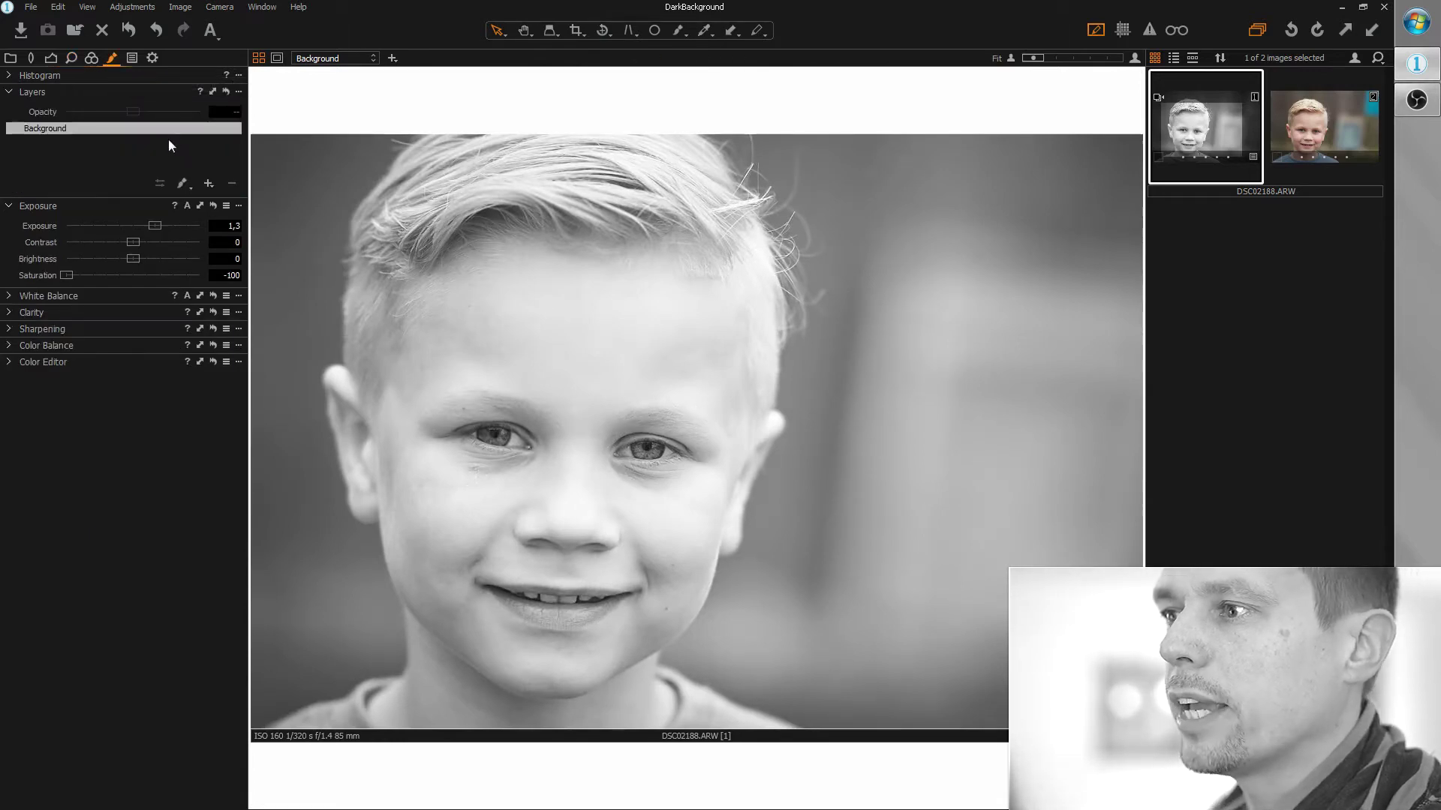
click(209, 181)
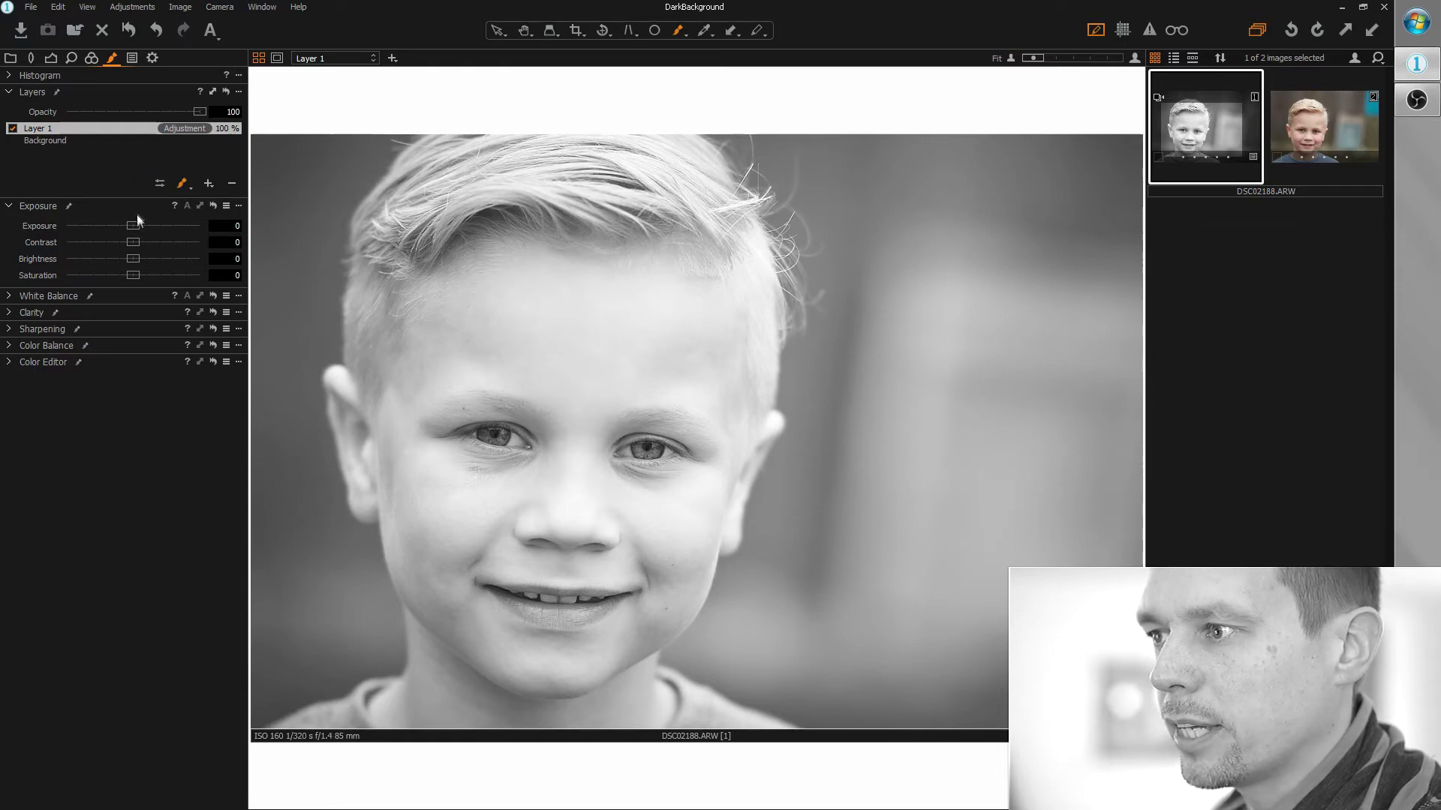
drag(135, 229, 7, 261)
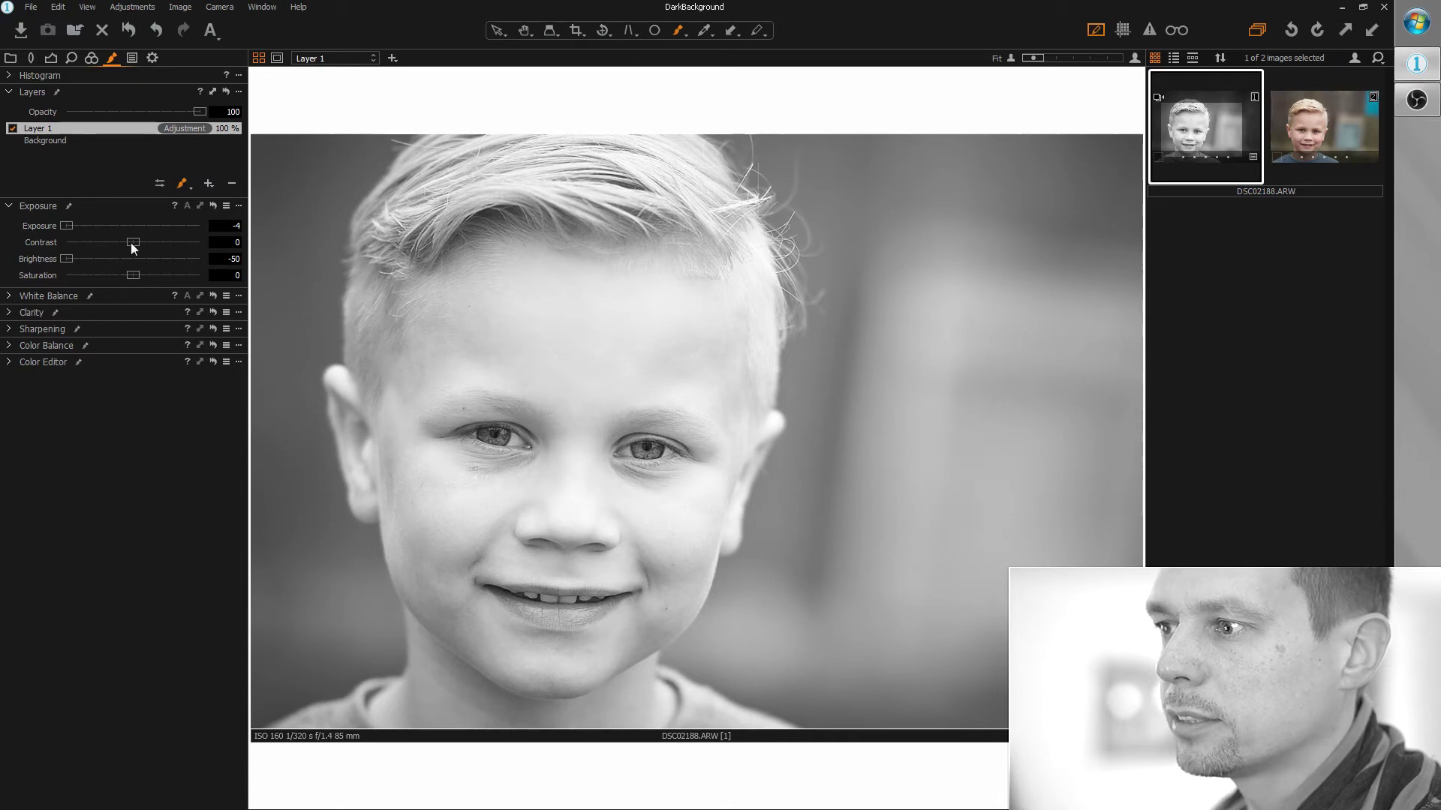
drag(132, 243, 255, 248)
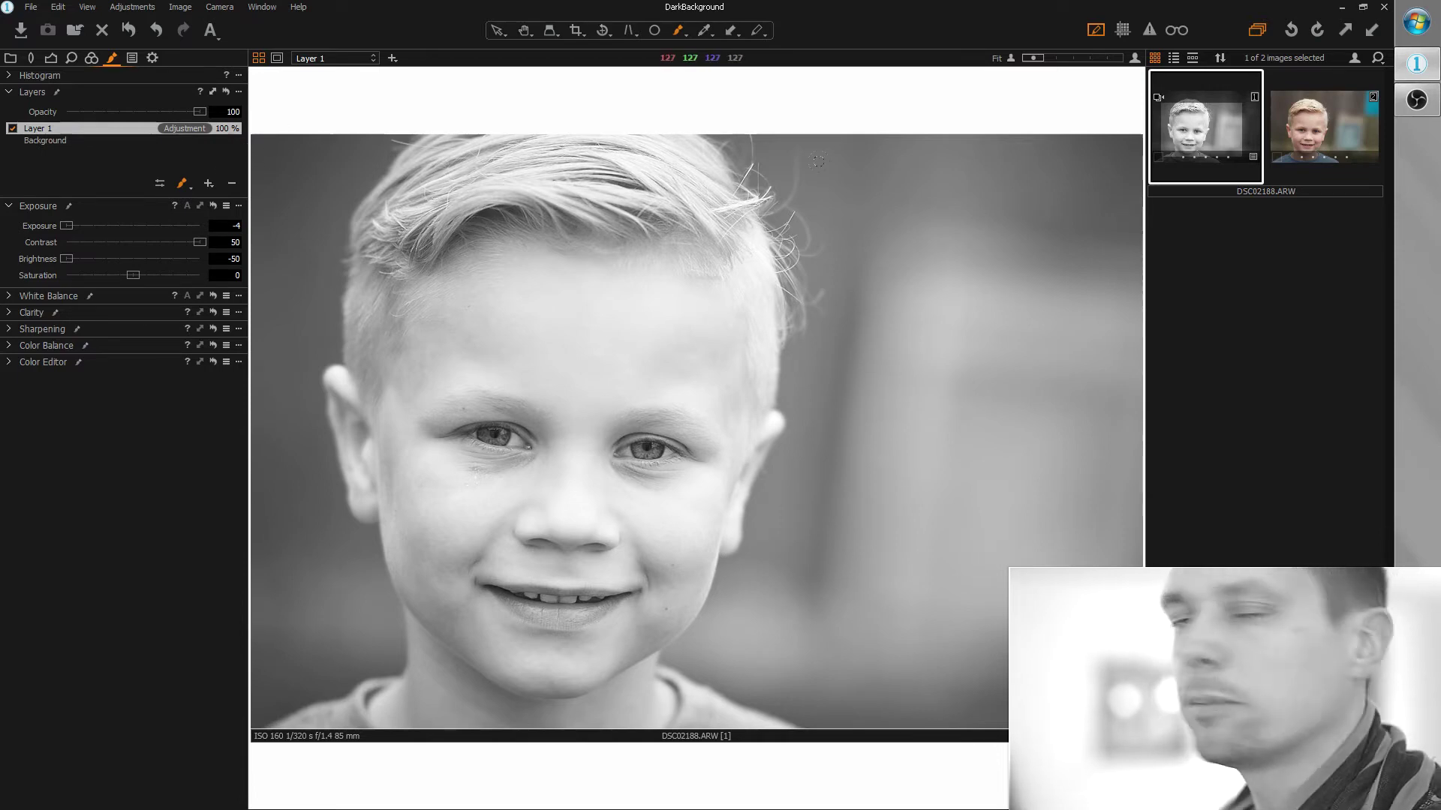
Step: Enlarge the mask brush to about 1000 in Brush Settings for painting the background
right_click(571, 251)
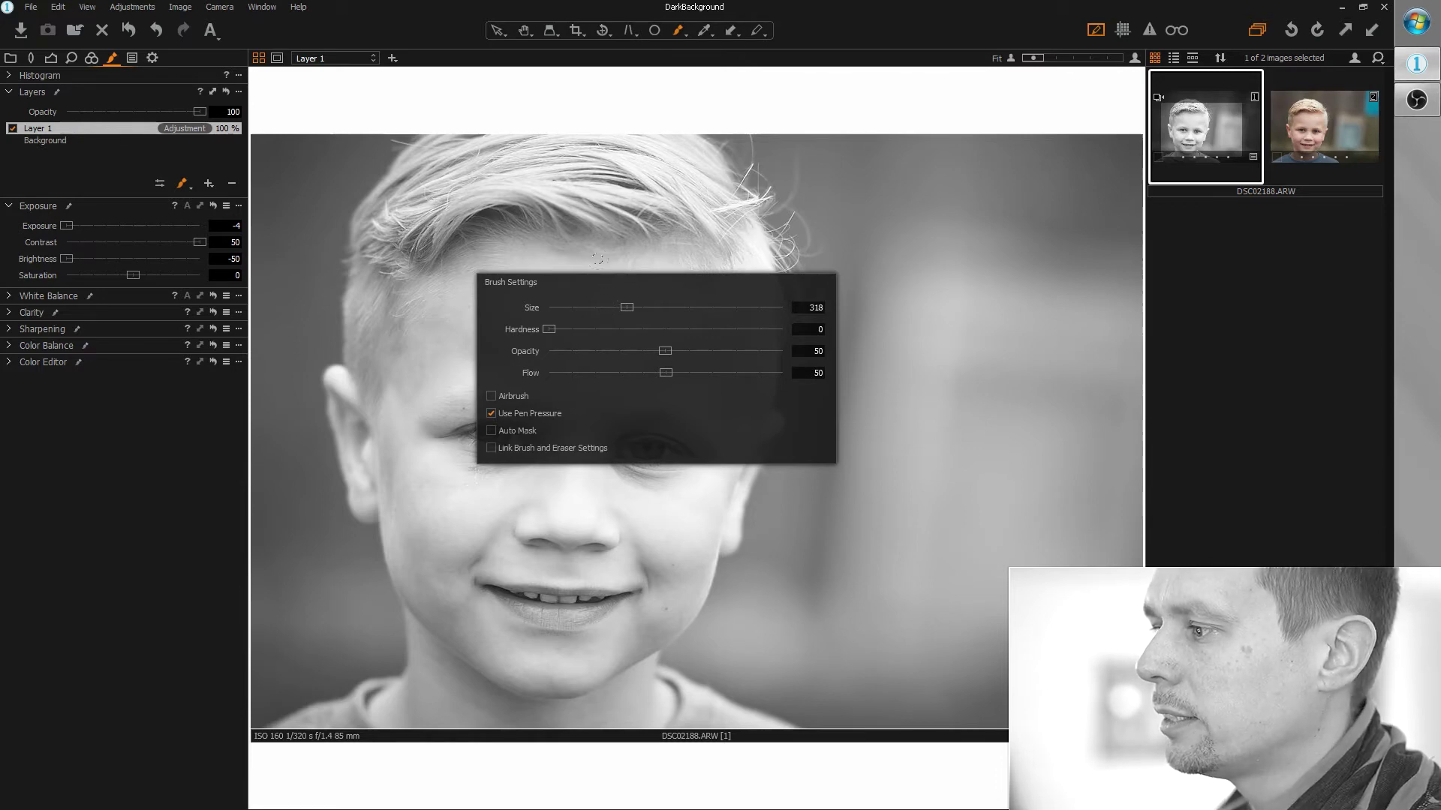
drag(626, 307, 670, 307)
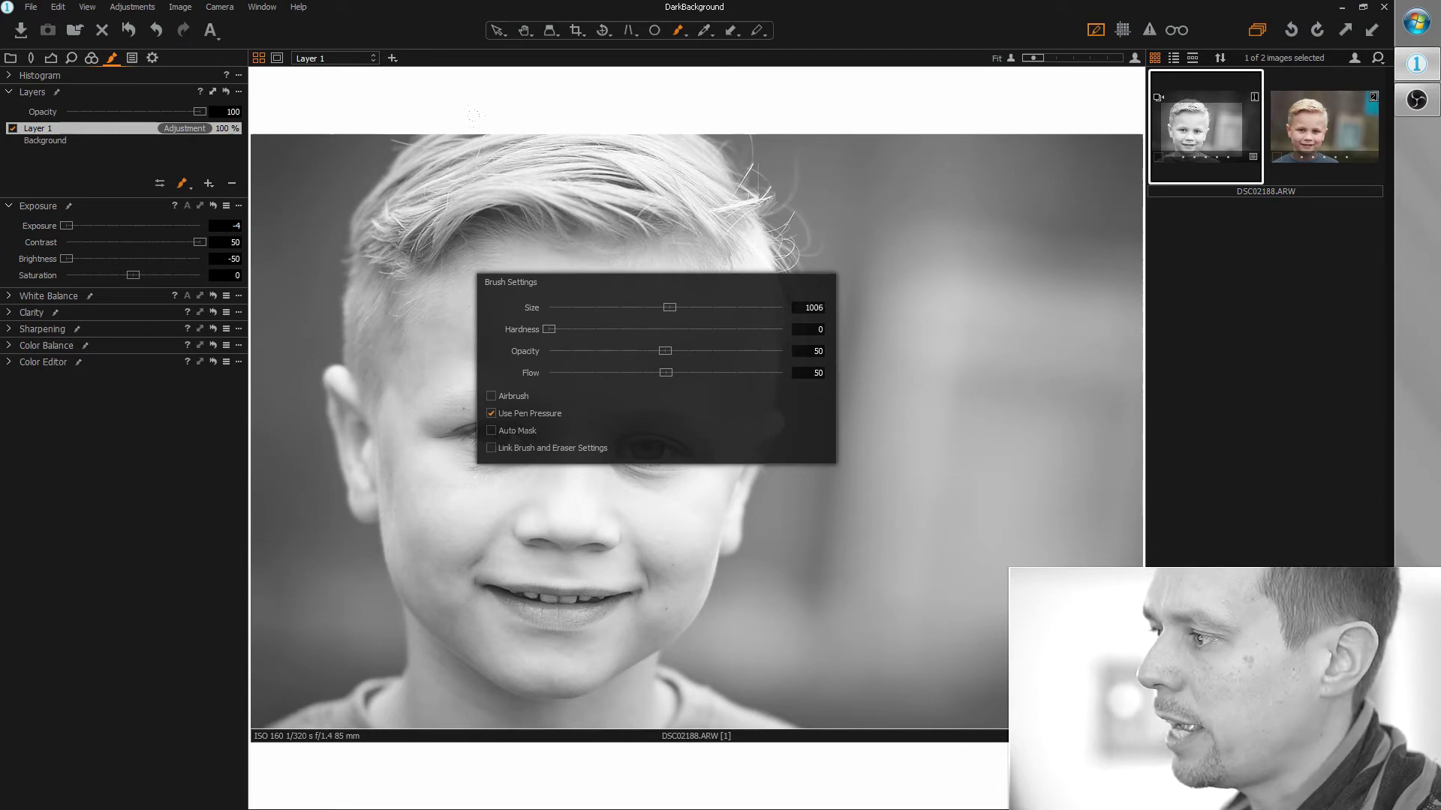
drag(669, 307, 668, 307)
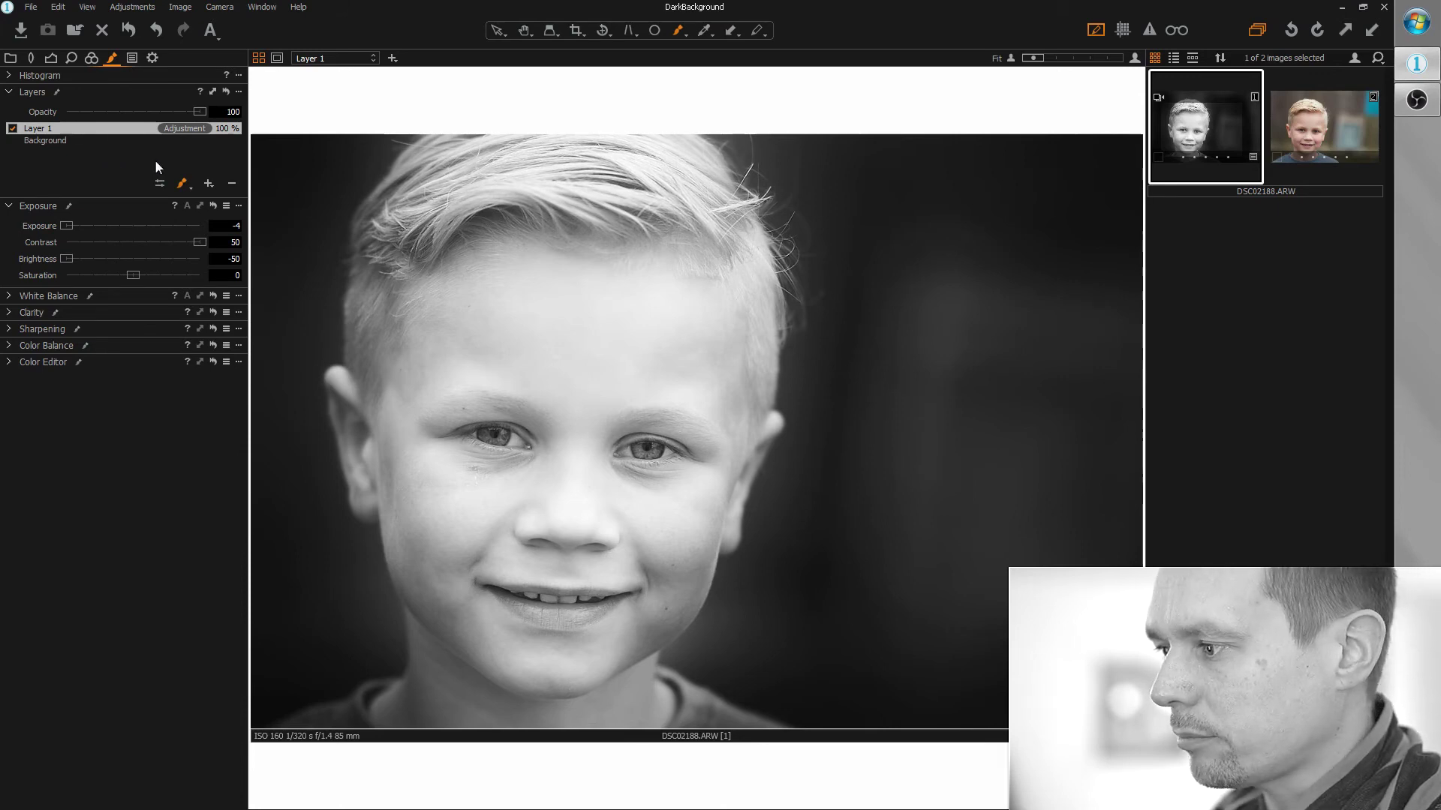
Step: Add Layer 2 with Brightness 50 and paint it over the eyes with a size-343 brush
click(209, 183)
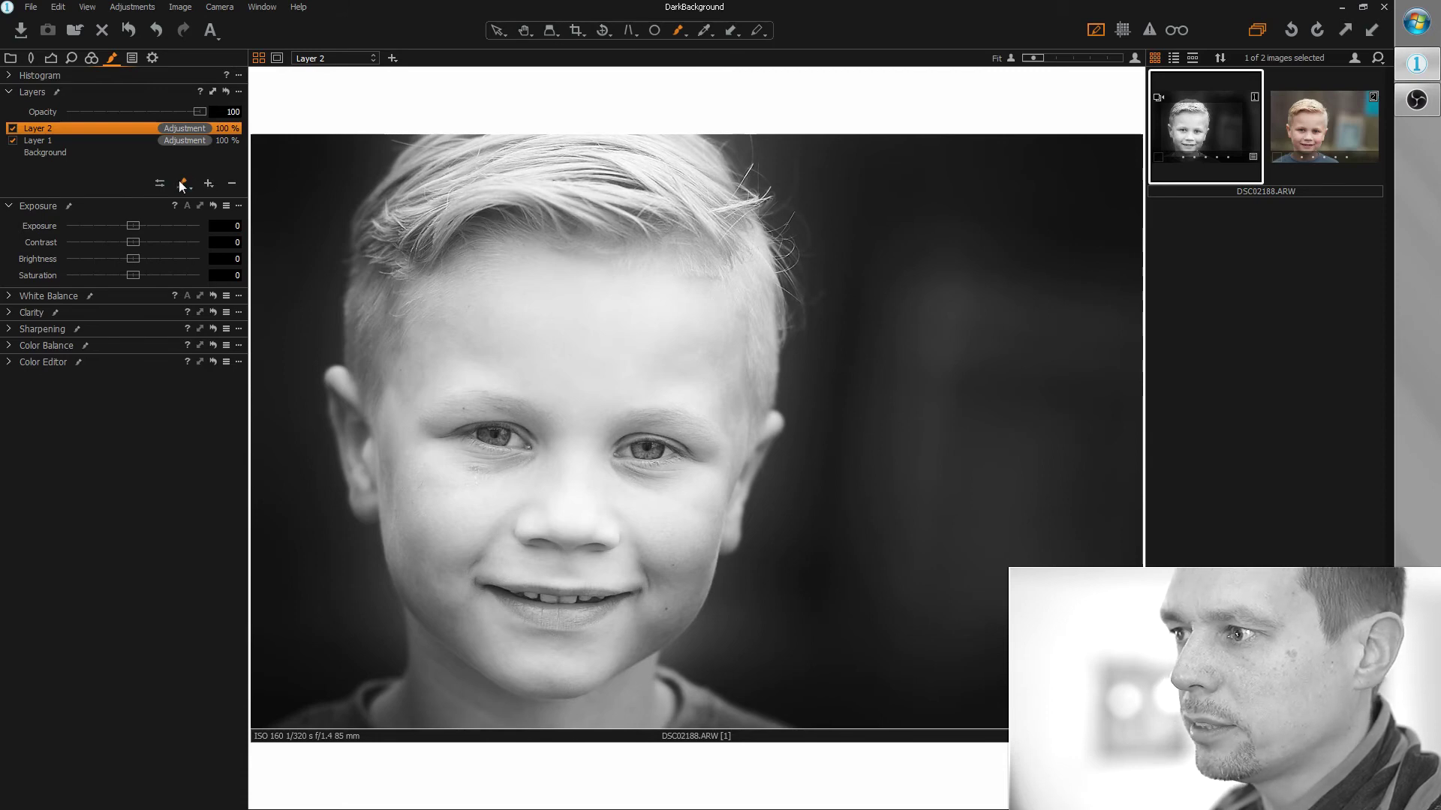
click(180, 187)
right_click(667, 395)
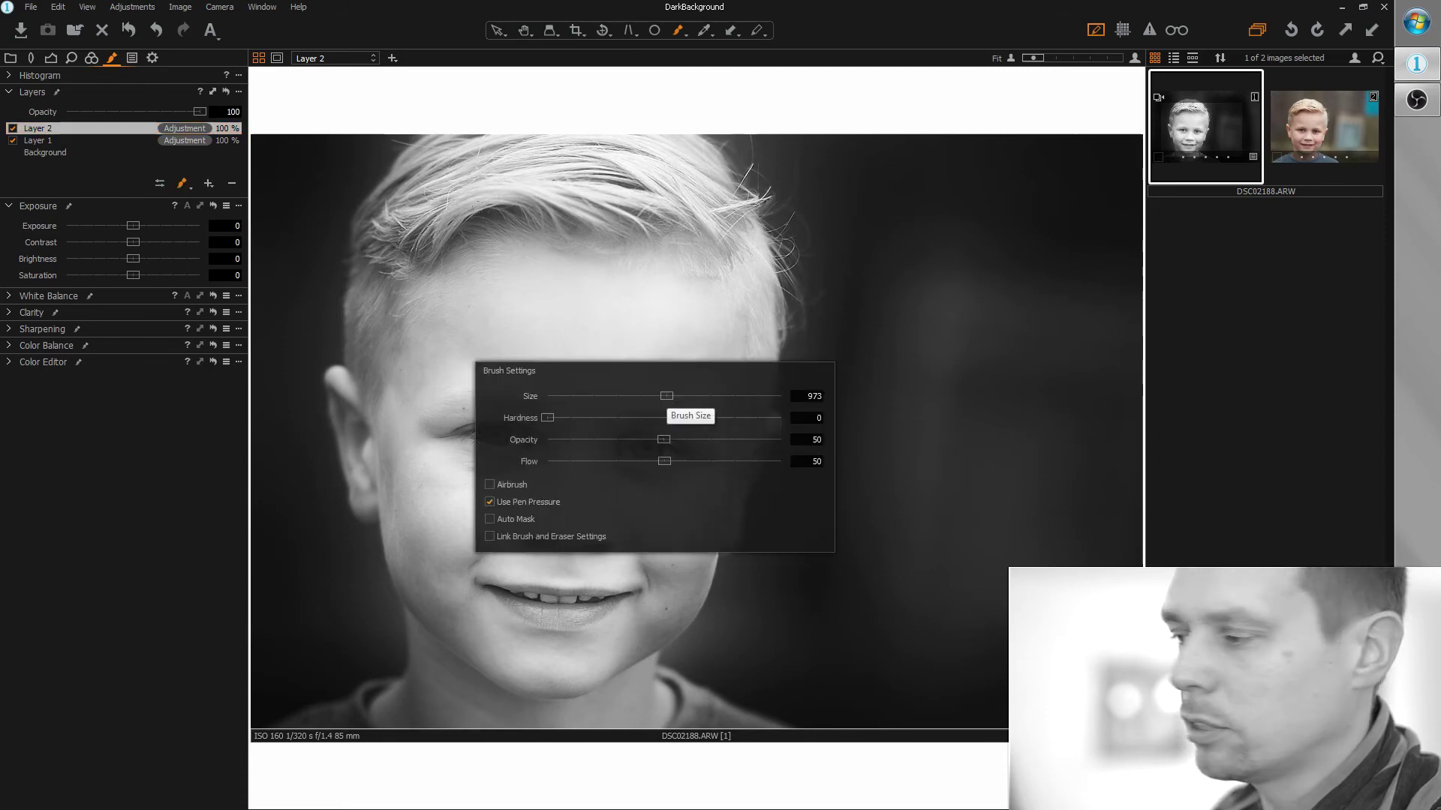
drag(666, 395, 628, 396)
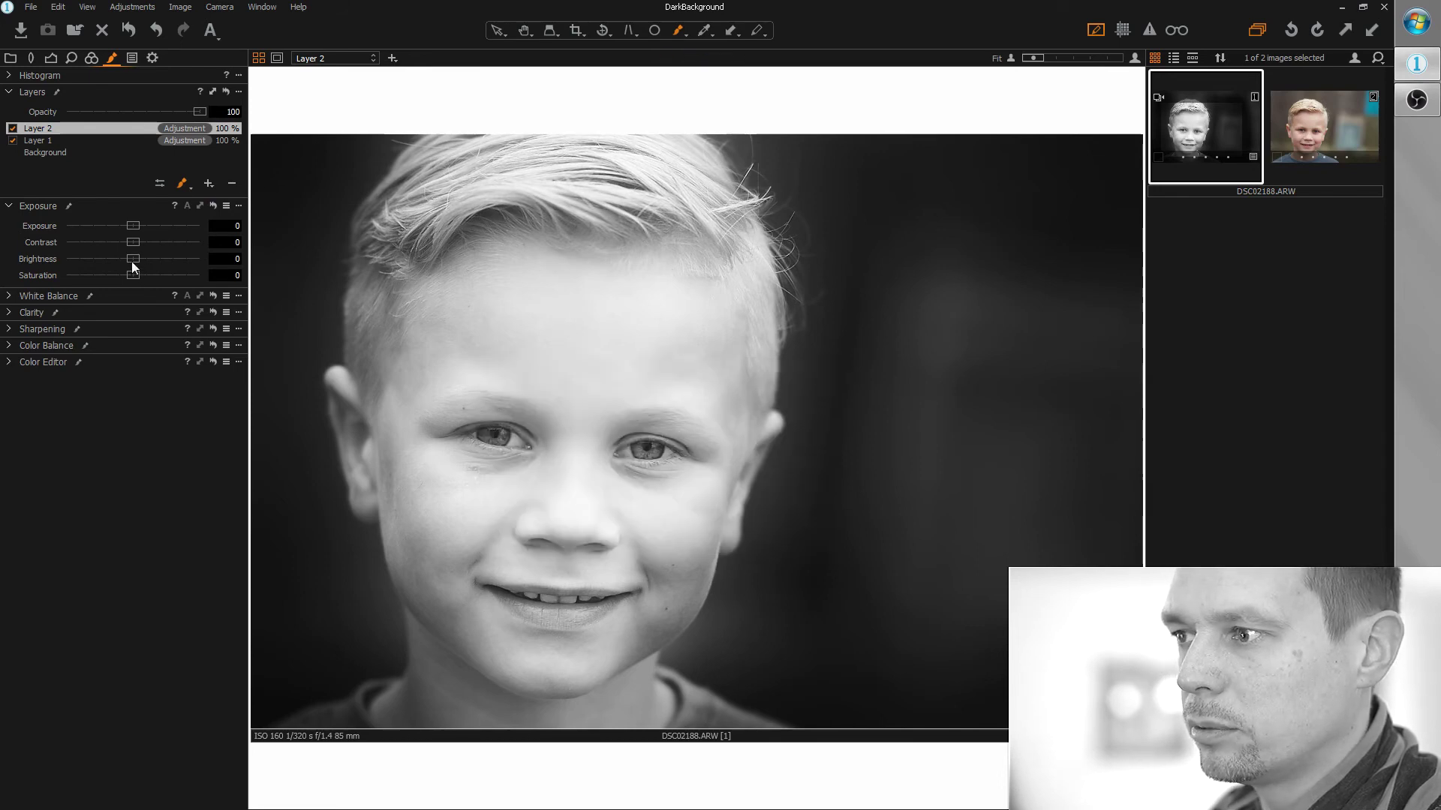
drag(132, 259, 204, 263)
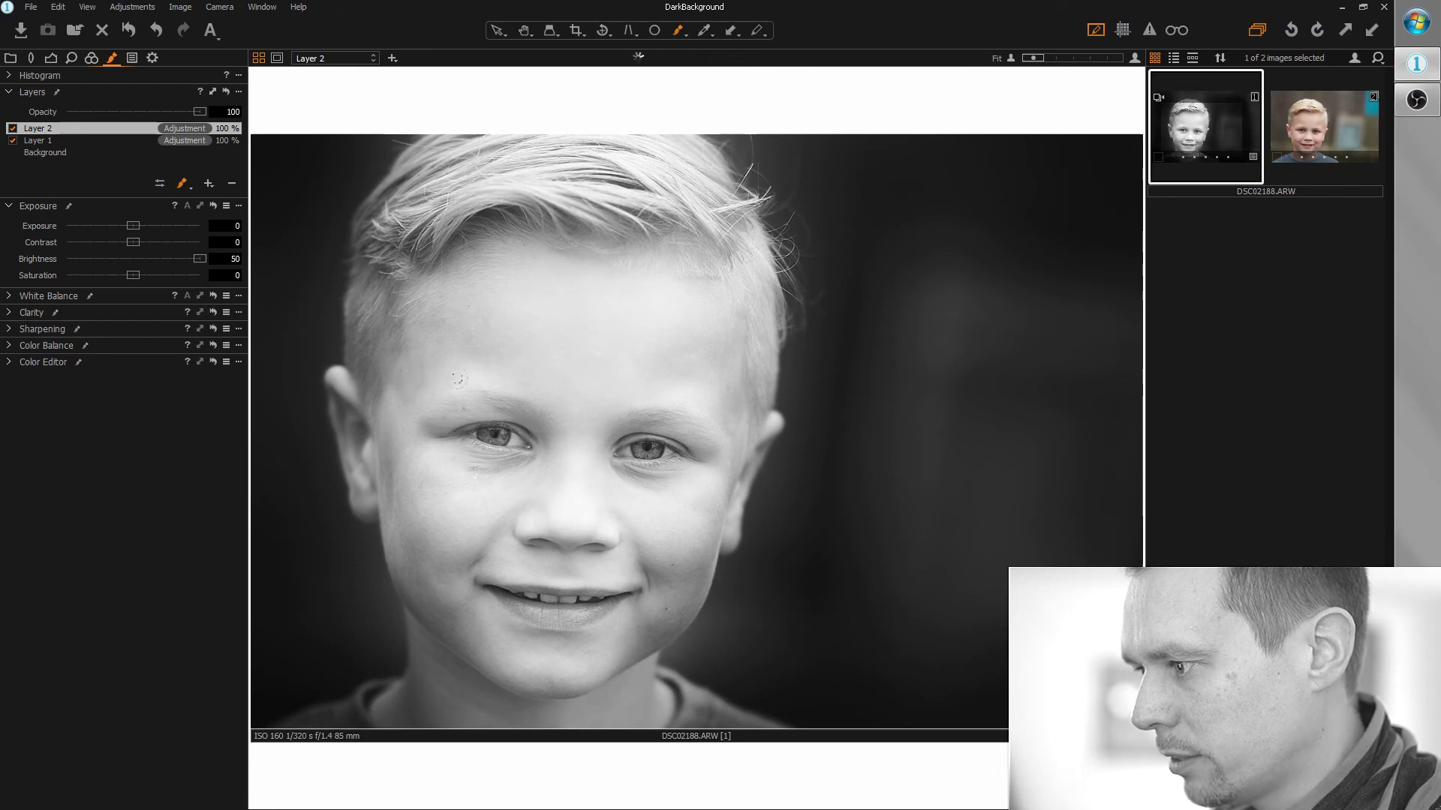
drag(622, 449, 674, 450)
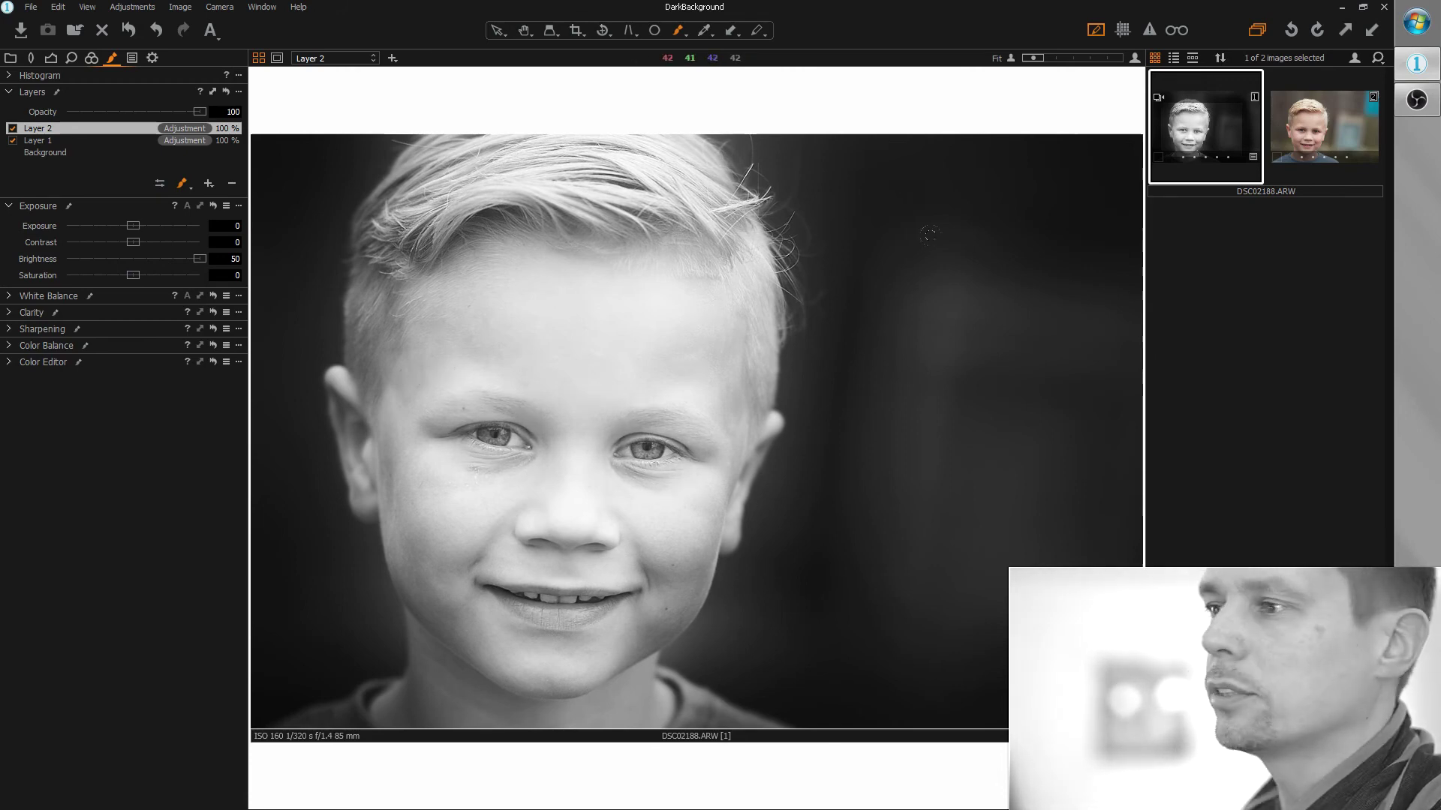
click(496, 30)
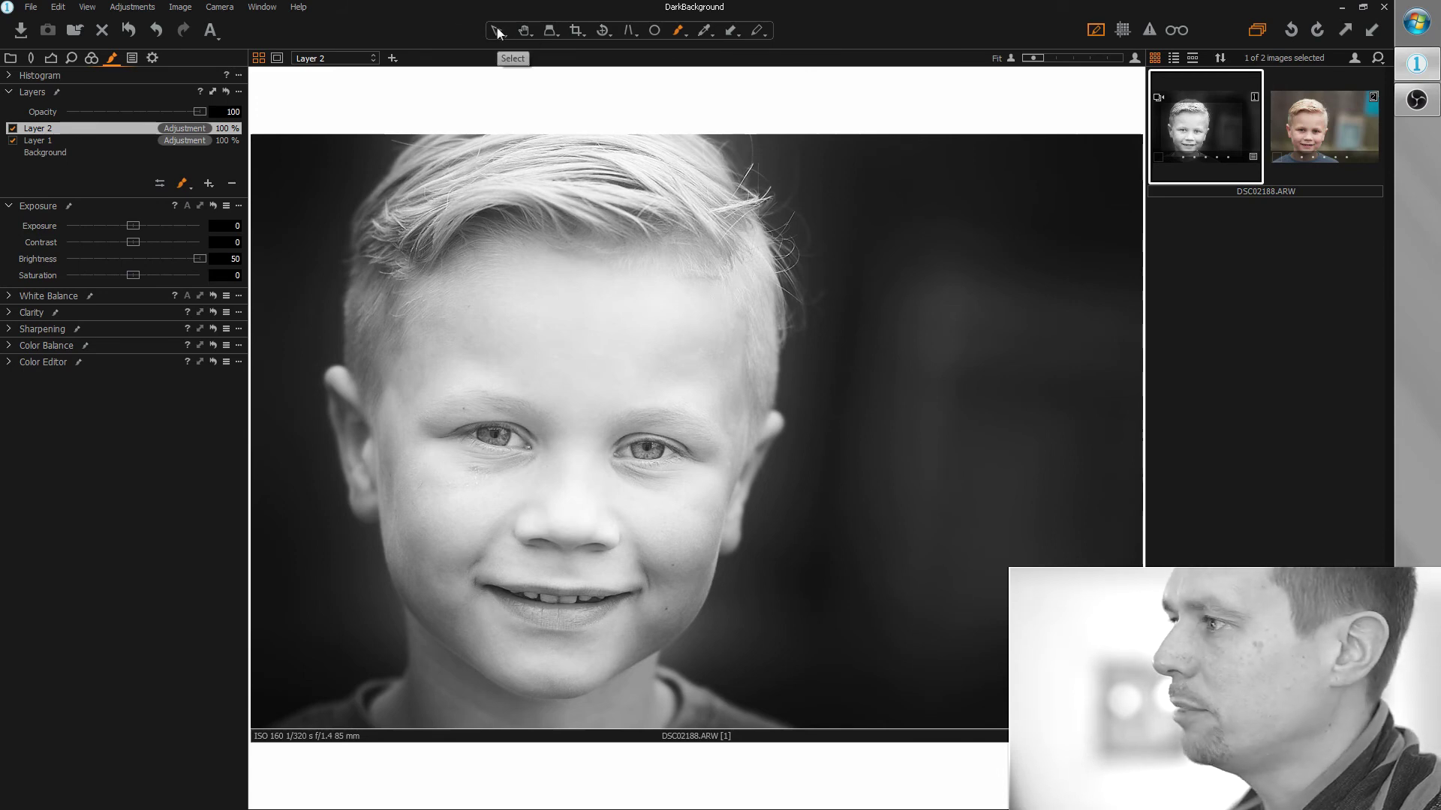
click(1323, 136)
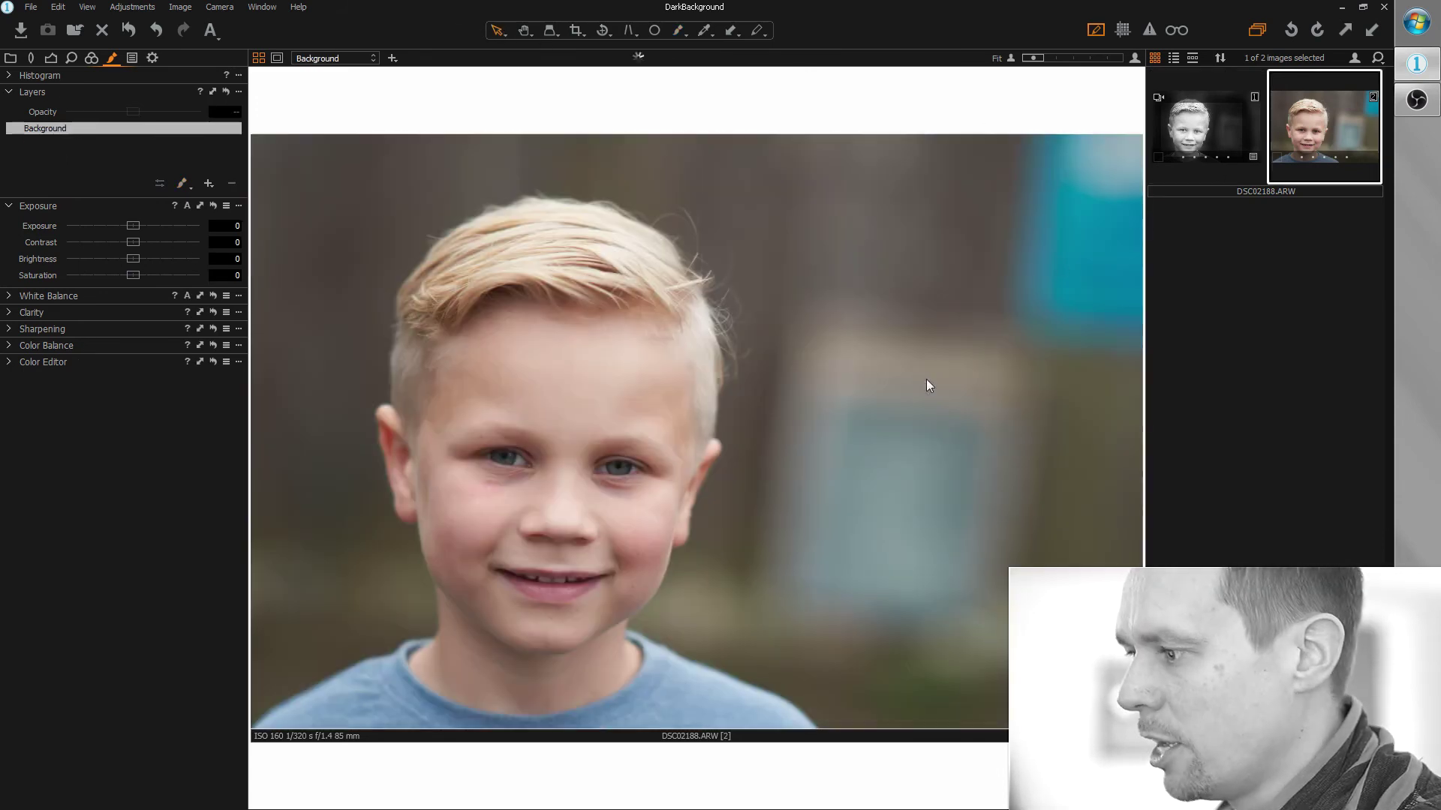
click(1226, 133)
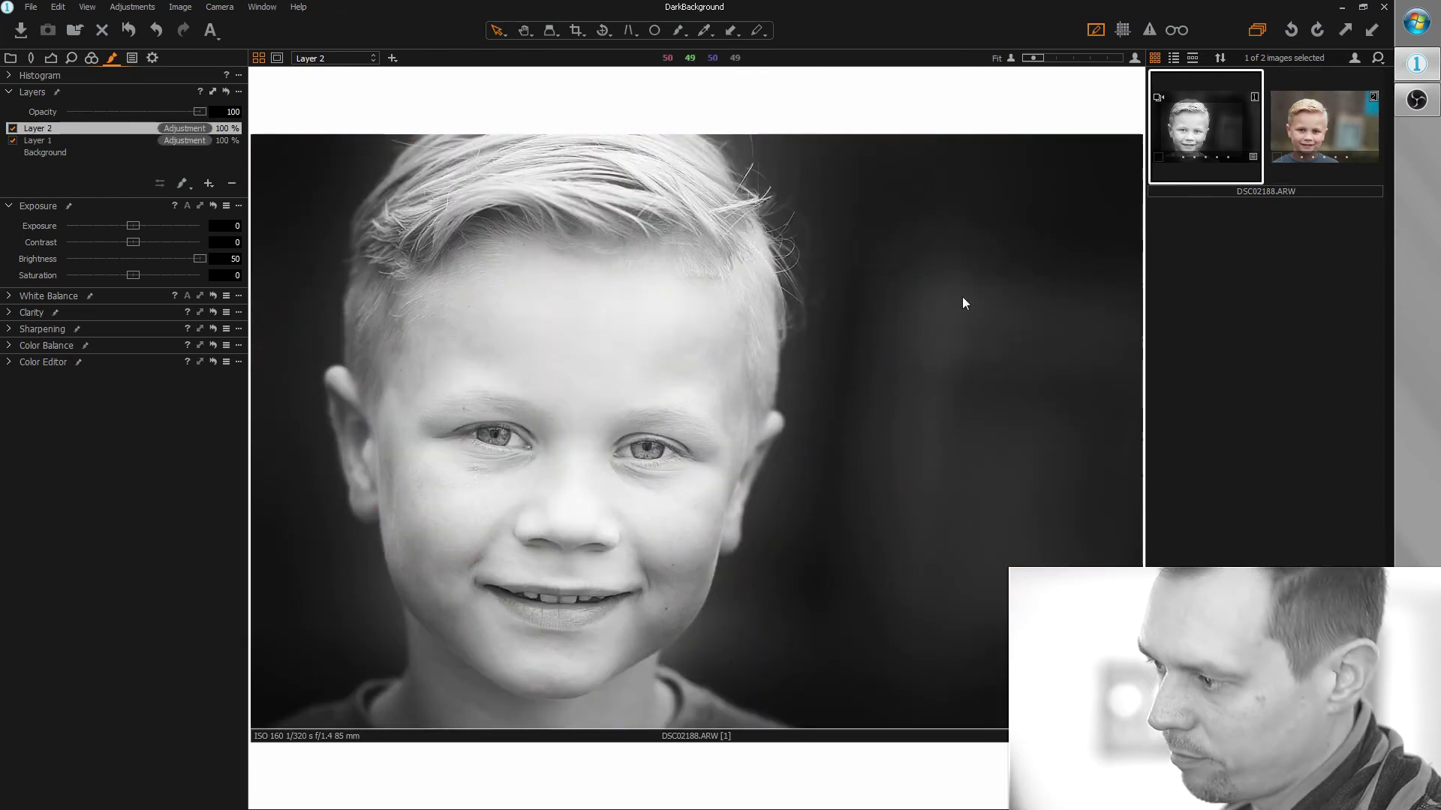